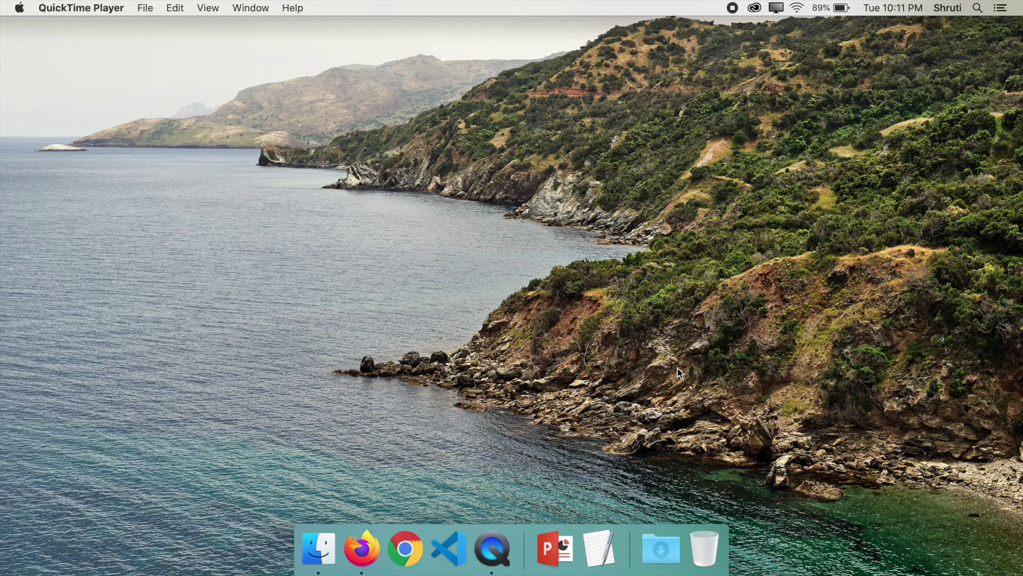
Step: Search Google for 'what is an ssl certificate' and scroll the results
left_click(361, 549)
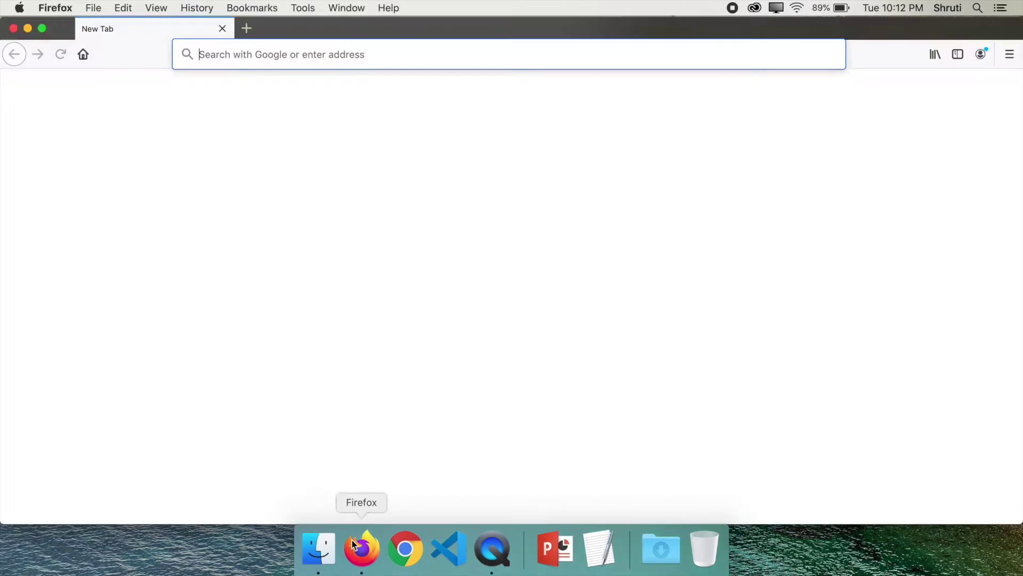
type("what is an ss")
type("l certificate")
key("Return")
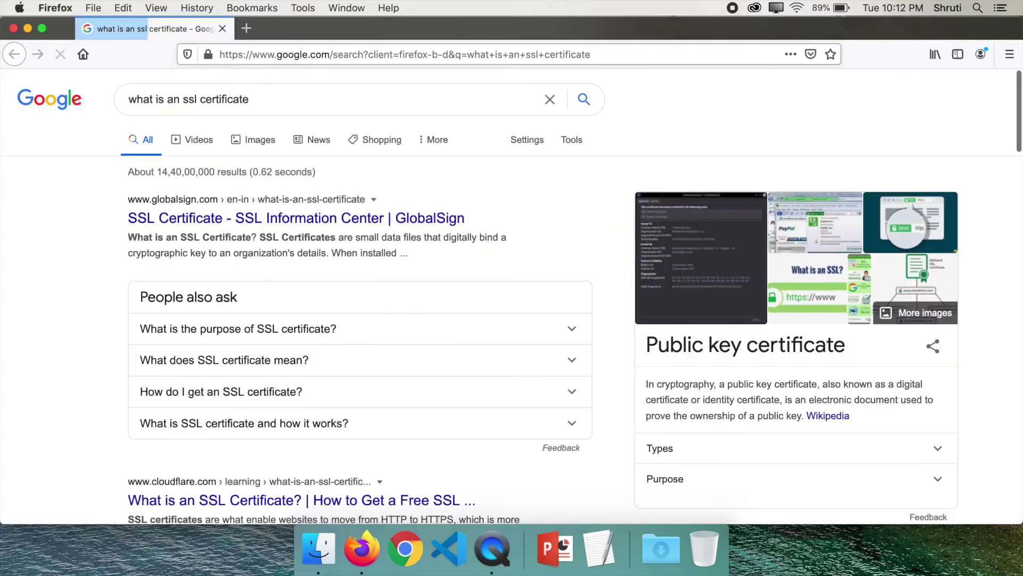
scroll(31, 285, "down", 5)
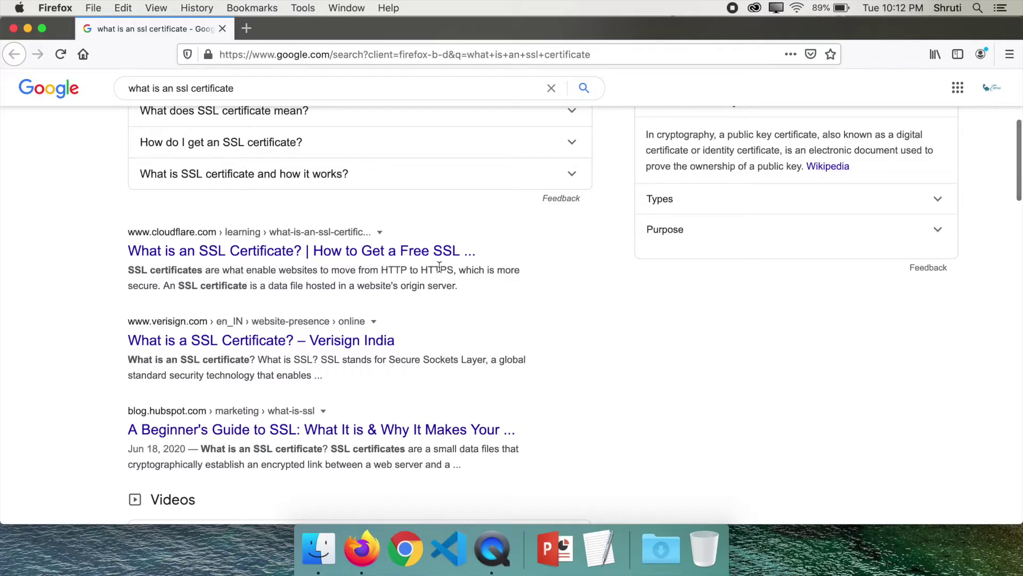
left_click_drag(249, 54, 219, 55)
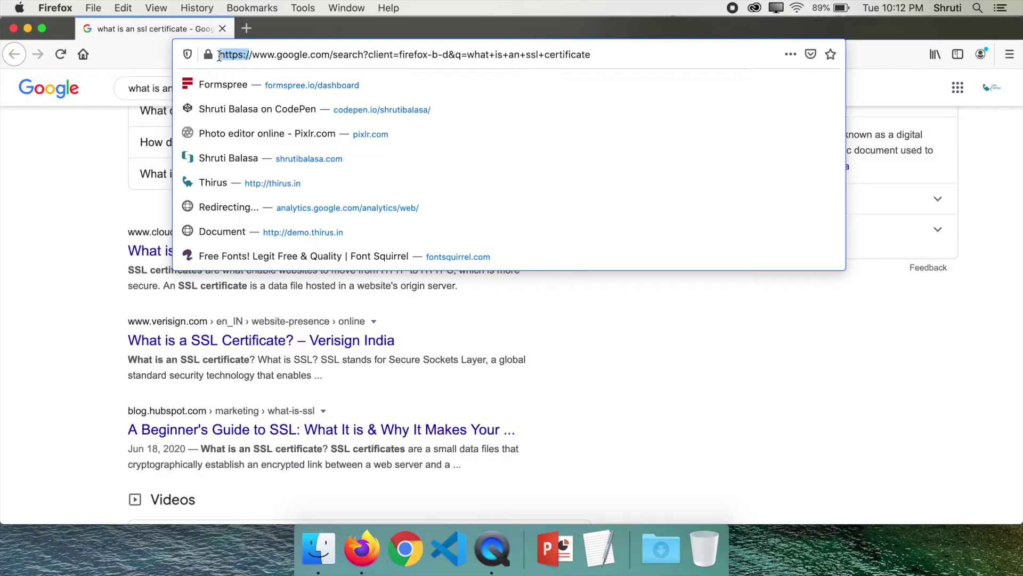
left_click(620, 60)
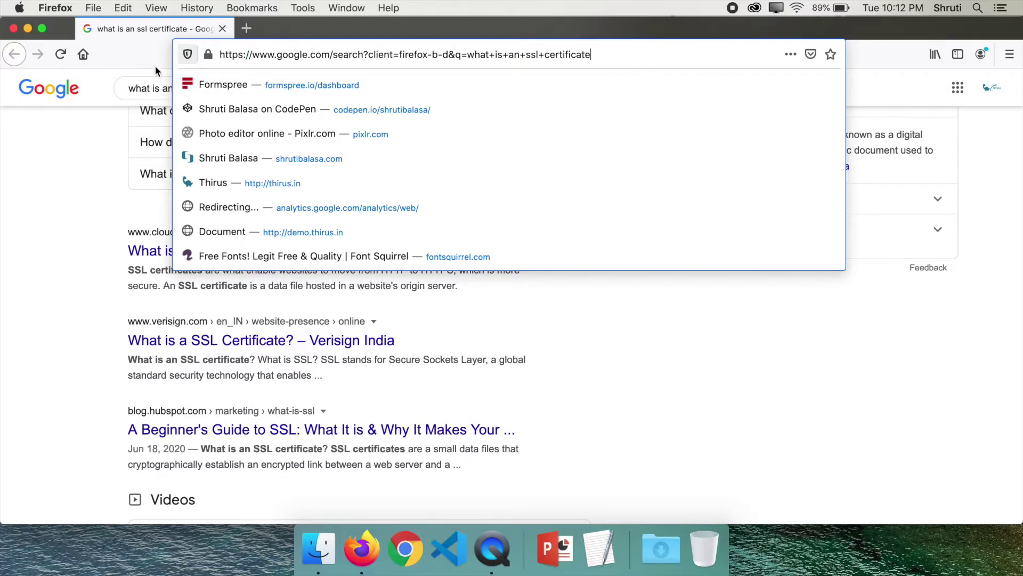
left_click(130, 55)
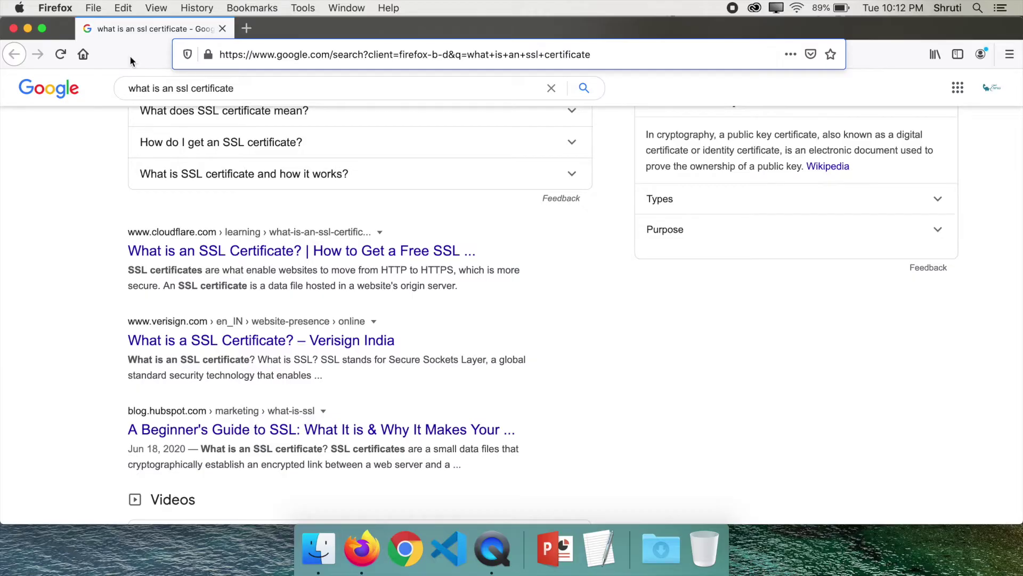
Step: Load ksnco.in in a new tab and check its connection security information
left_click(255, 22)
type("ksnco.in")
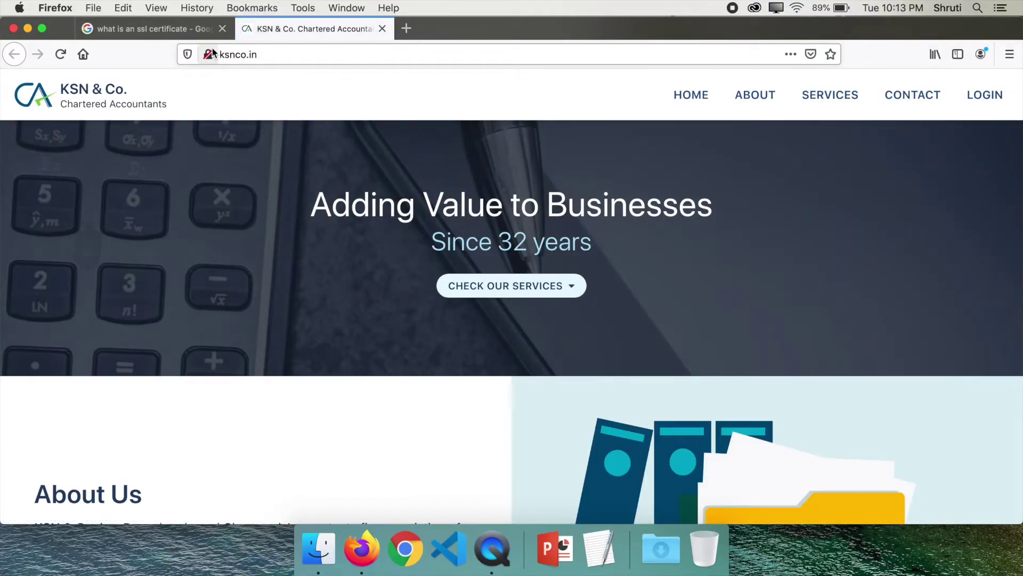
left_click(211, 53)
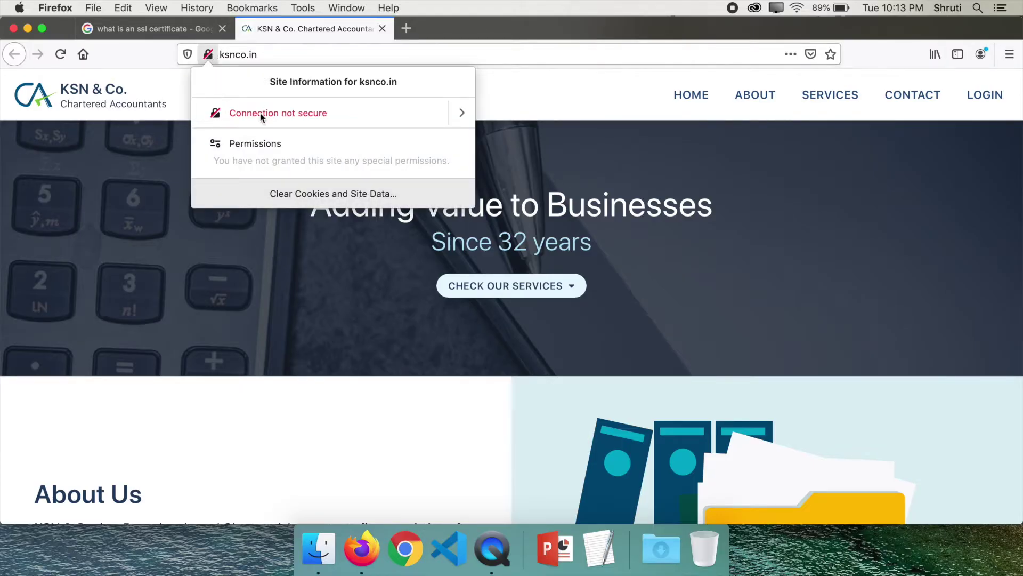
left_click(177, 76)
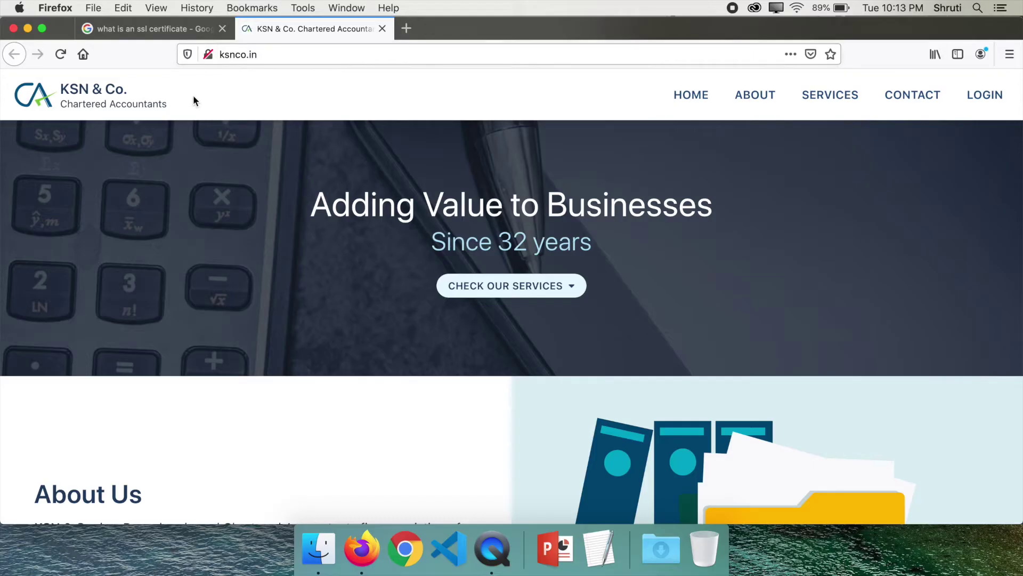
left_click(222, 56)
left_click(275, 54)
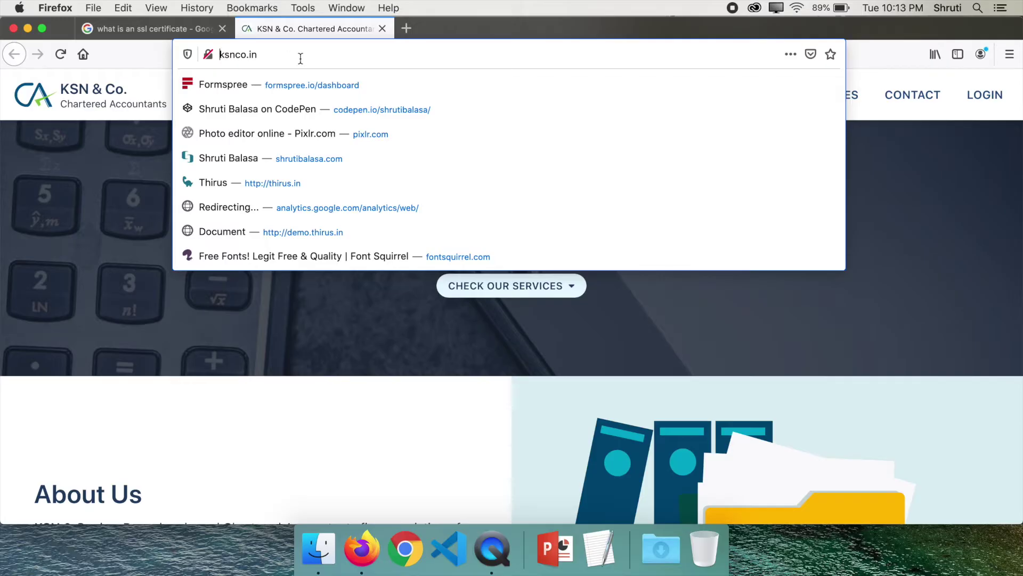
key("super+Left")
type("htt")
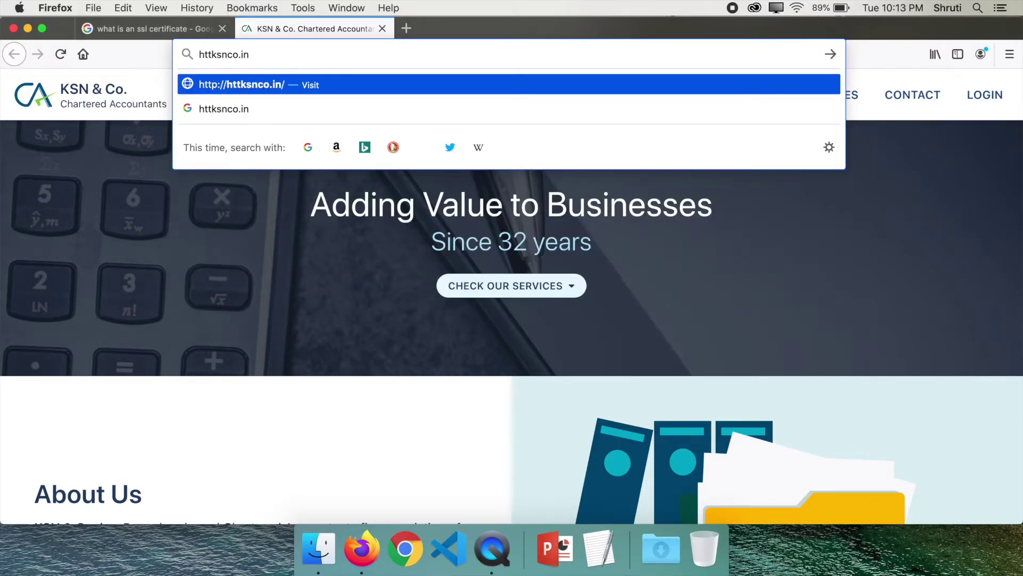
type("ps://www")
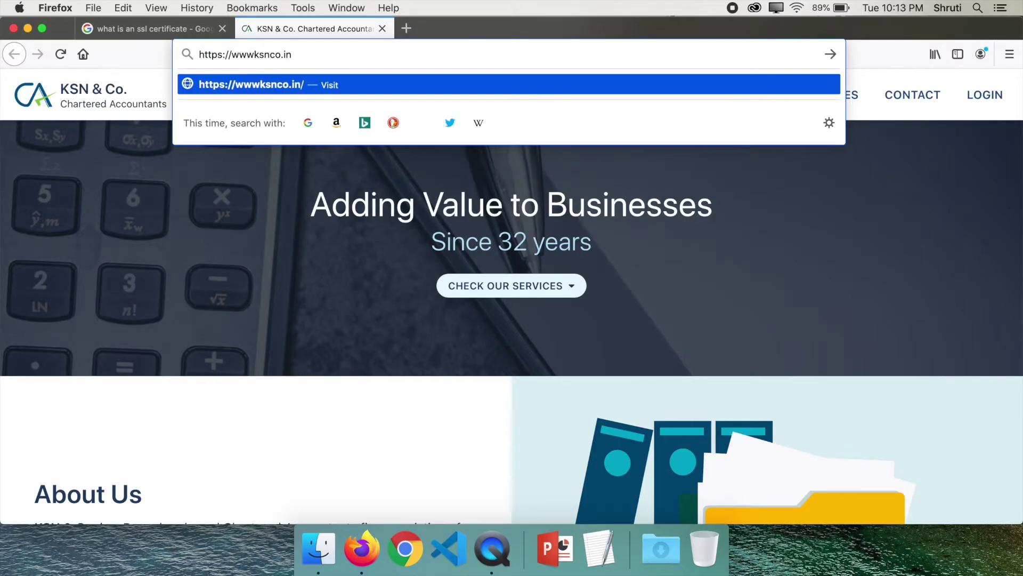
type(".")
key("Return")
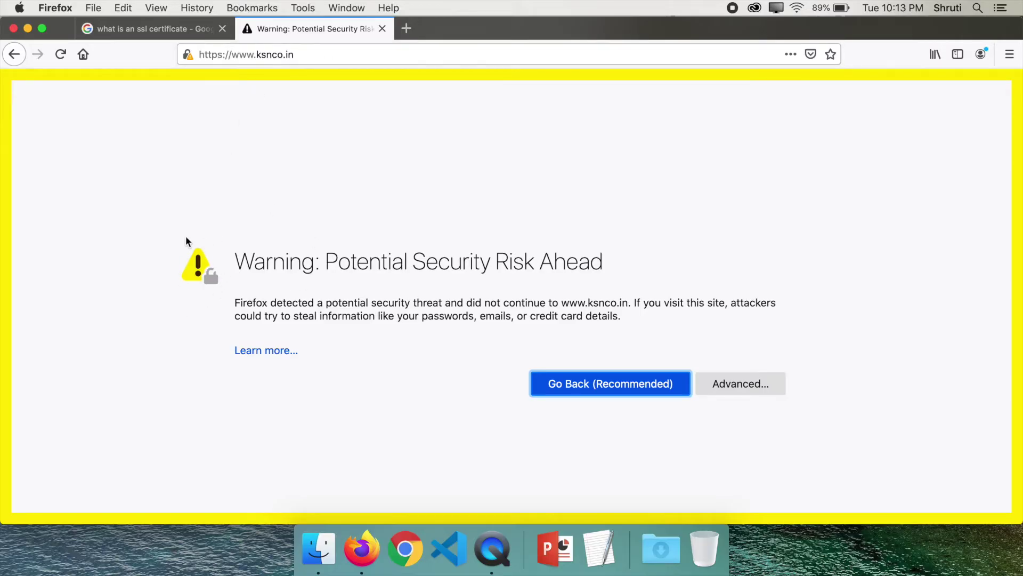
key("super+t")
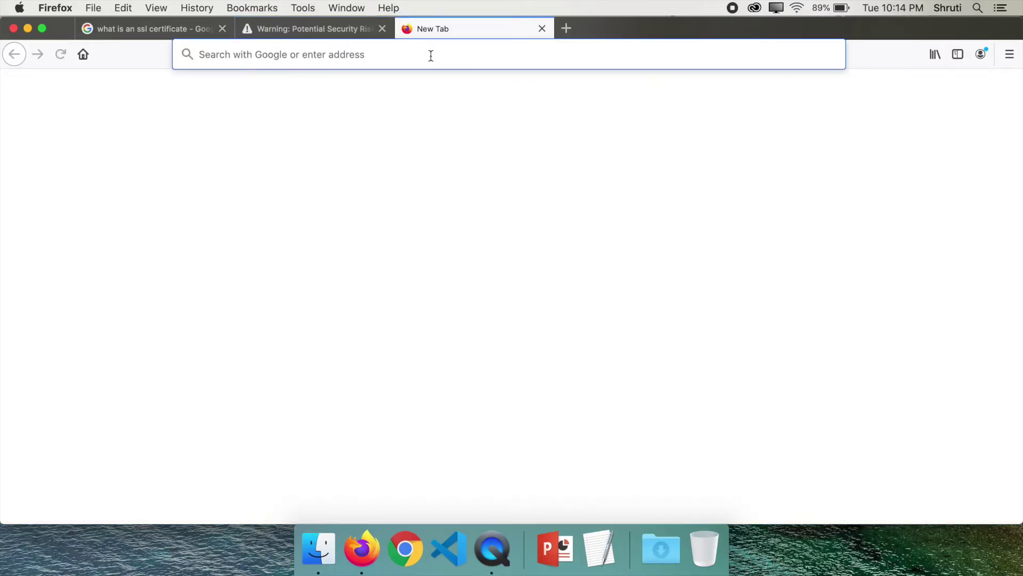
Step: Search for letsencrypt and go to the About Let's Encrypt page
type("letsencrypt")
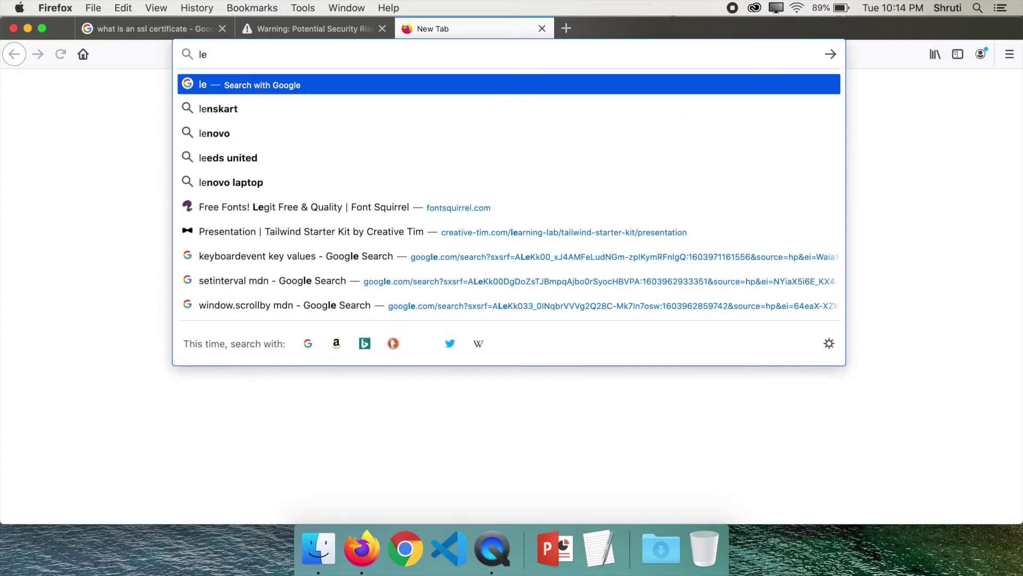
key("Return")
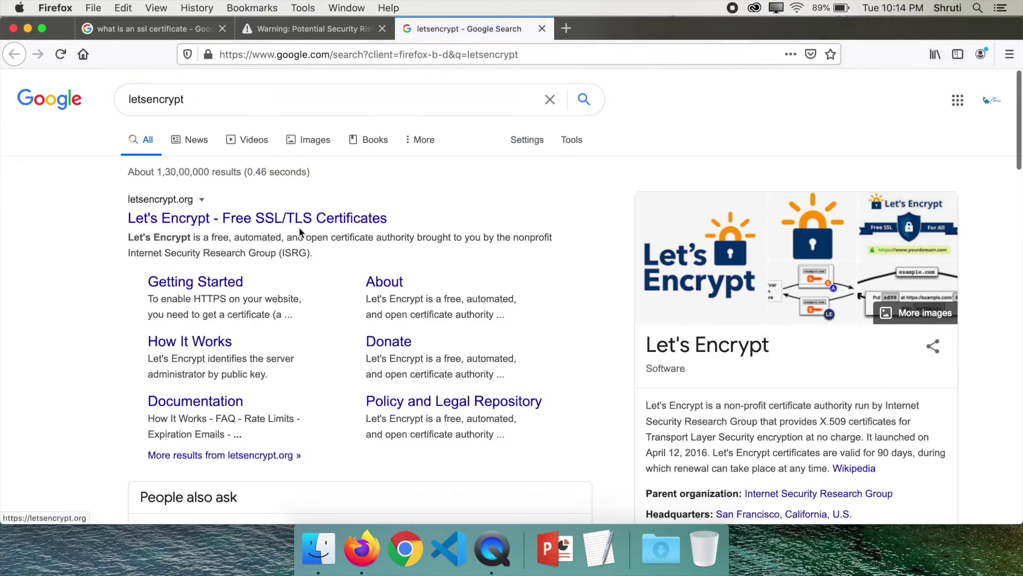
left_click(281, 218)
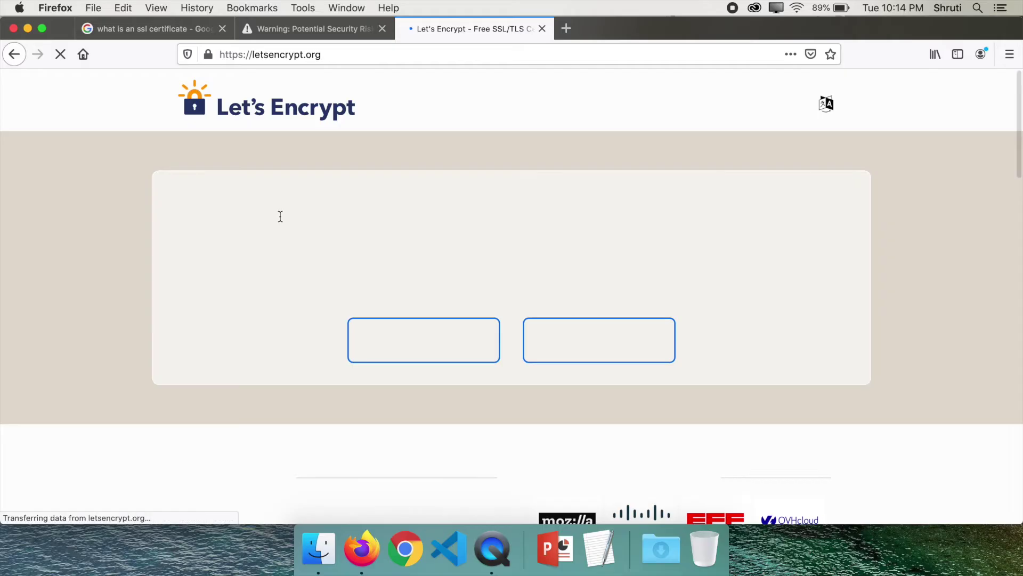
left_click(710, 109)
left_click(708, 132)
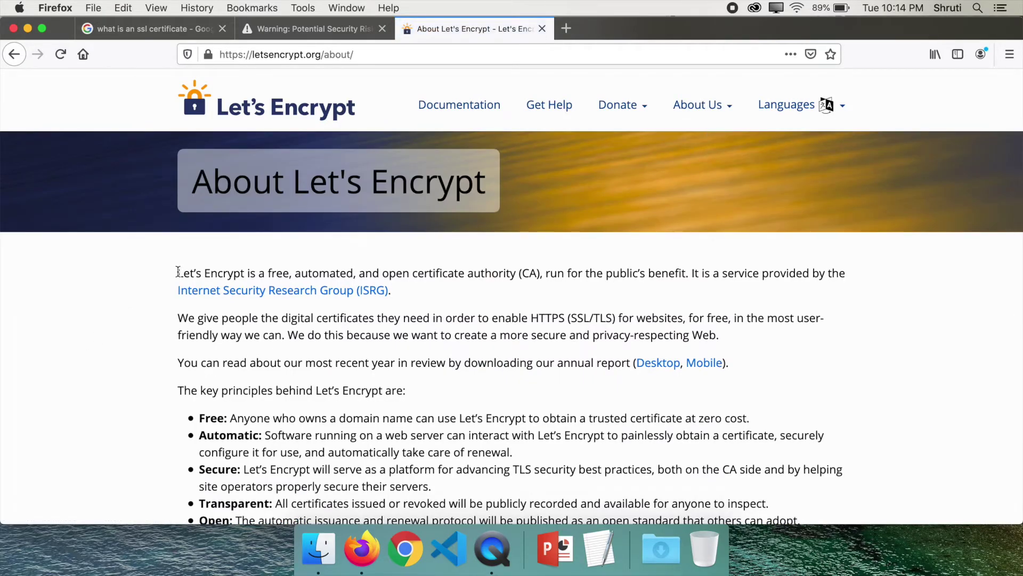
Step: Highlight the opening description and the word 'benefit', then clear the selection
left_click_drag(178, 273, 519, 272)
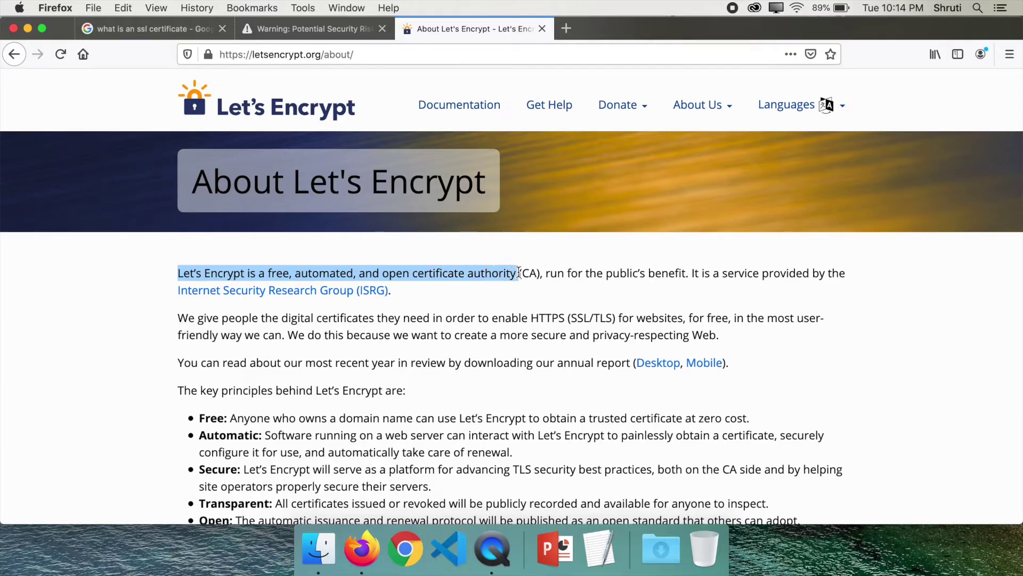
double_click(658, 273)
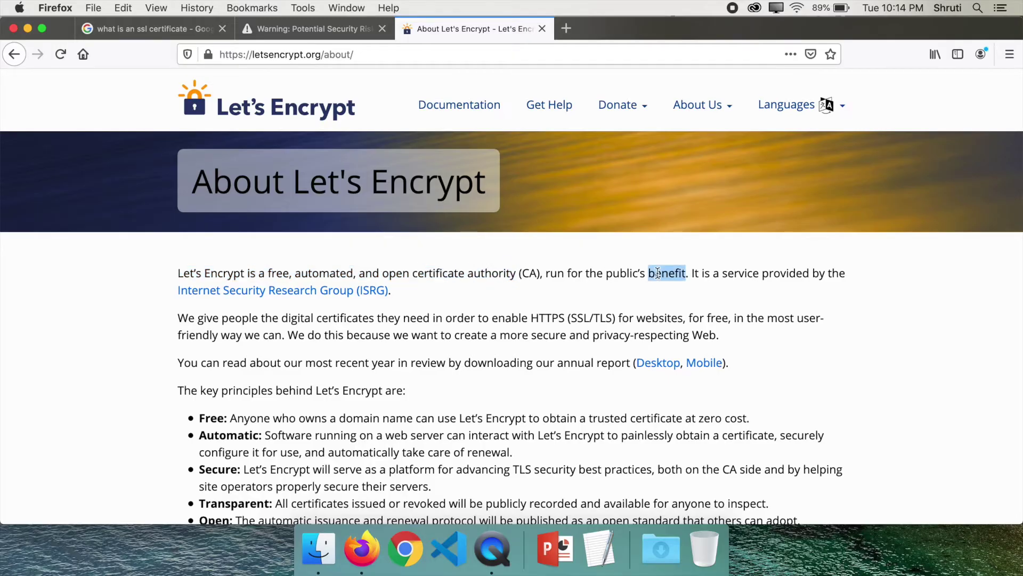
left_click(78, 346)
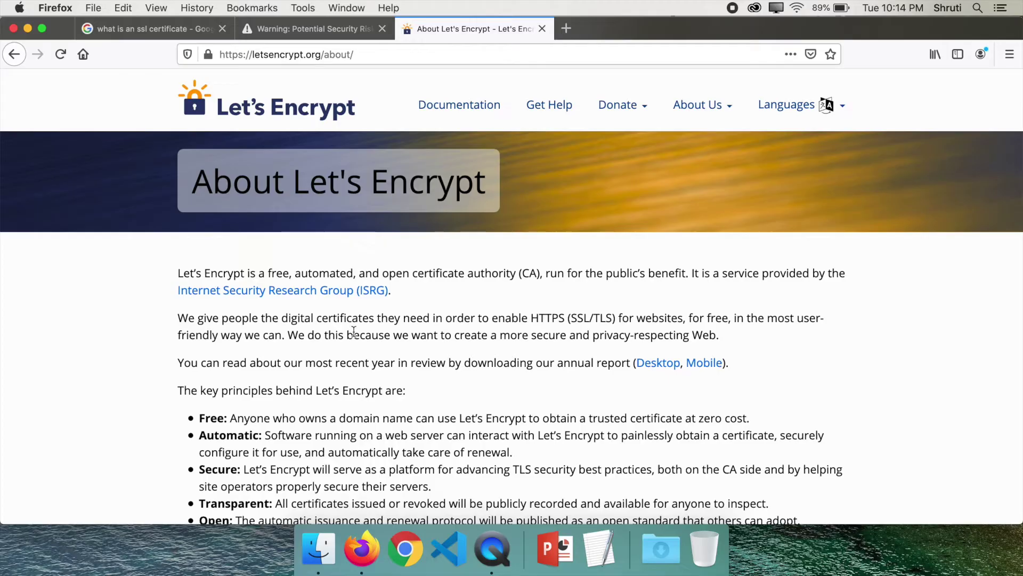
Step: Search 'punchsalad ssl certificate' and open the PunchSalad SSL Certificate Generator
key("super+t")
type("punchas")
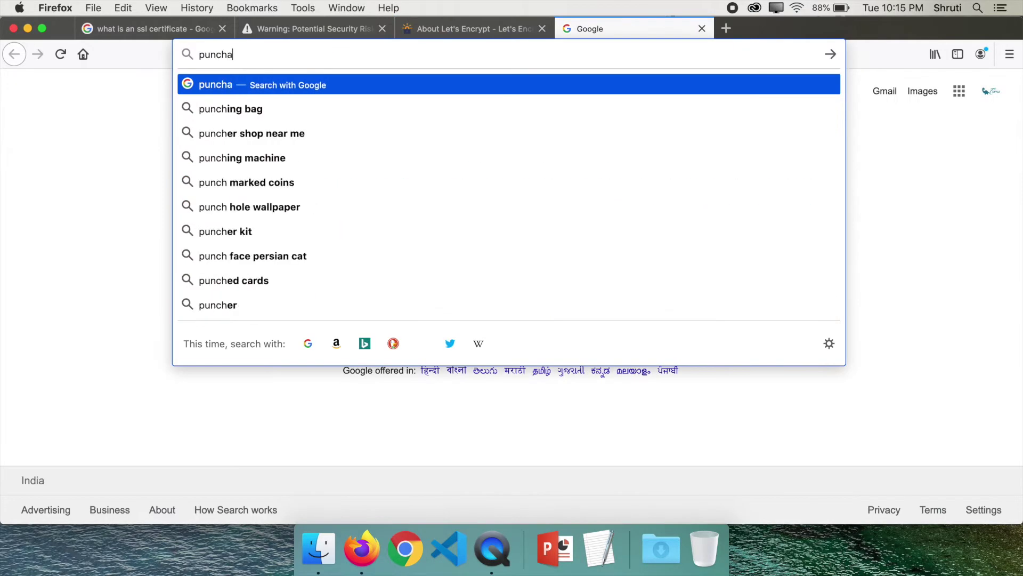
key("BackSpace")
key("BackSpace")
type("sal")
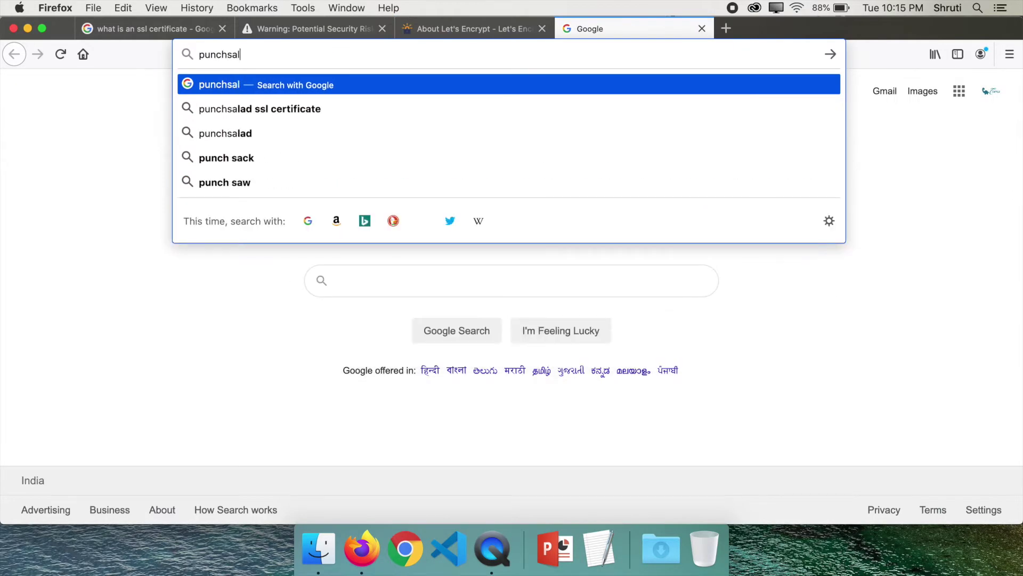
key("Down")
key("Return")
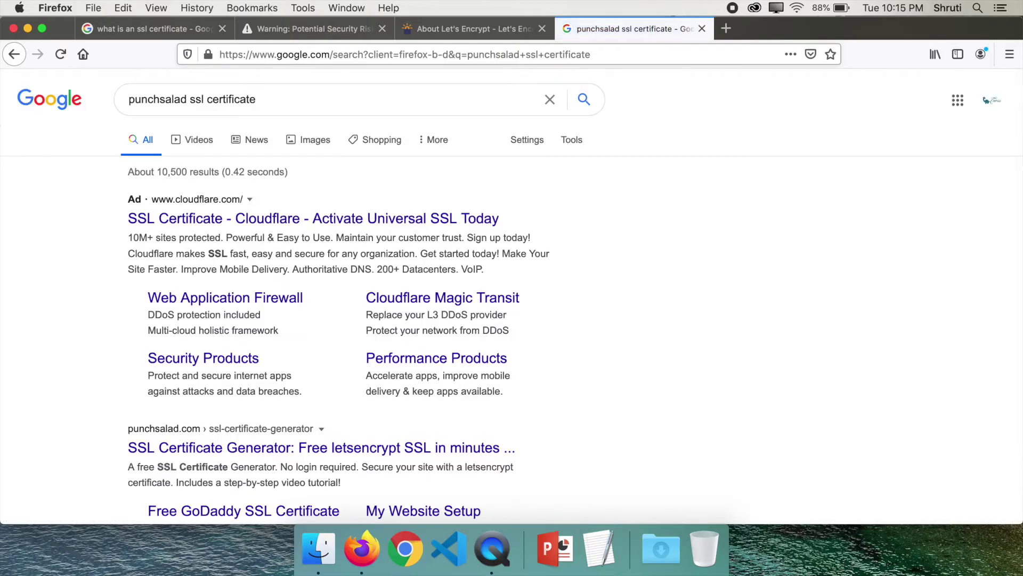
scroll(65, 273, "down", 5)
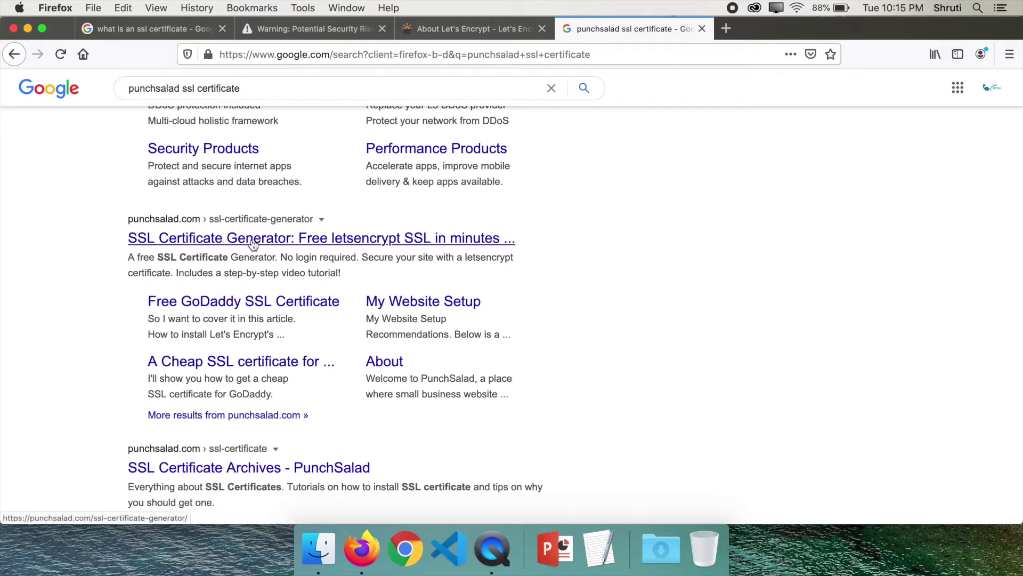
left_click(282, 241)
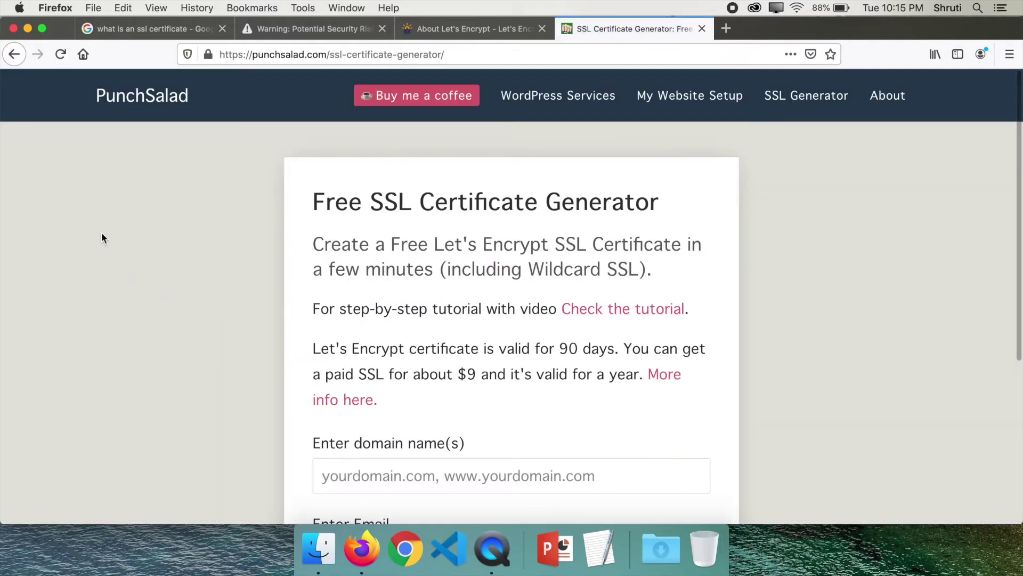
scroll(260, 241, "down", 5)
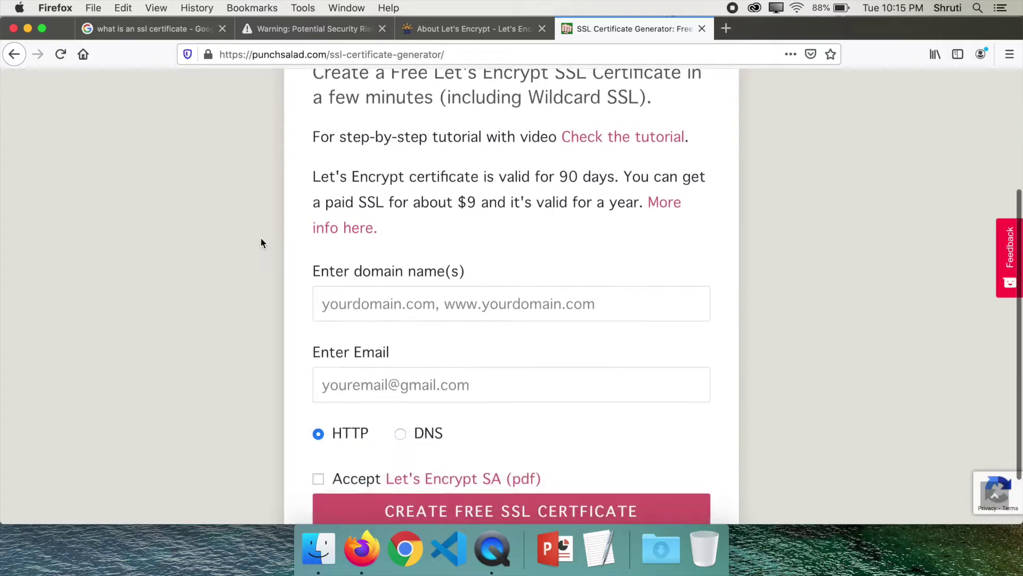
left_click(420, 287)
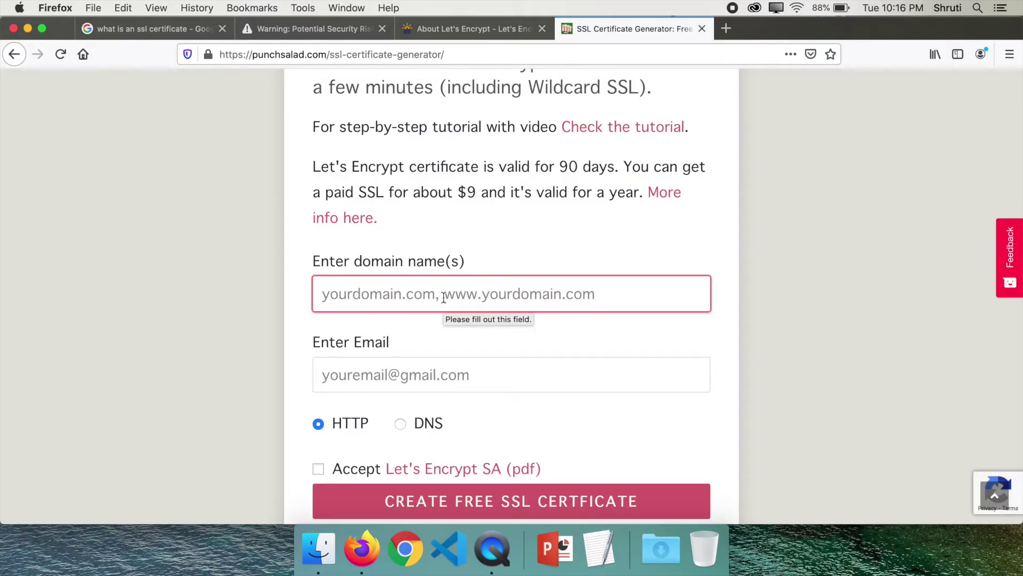
left_click(525, 295)
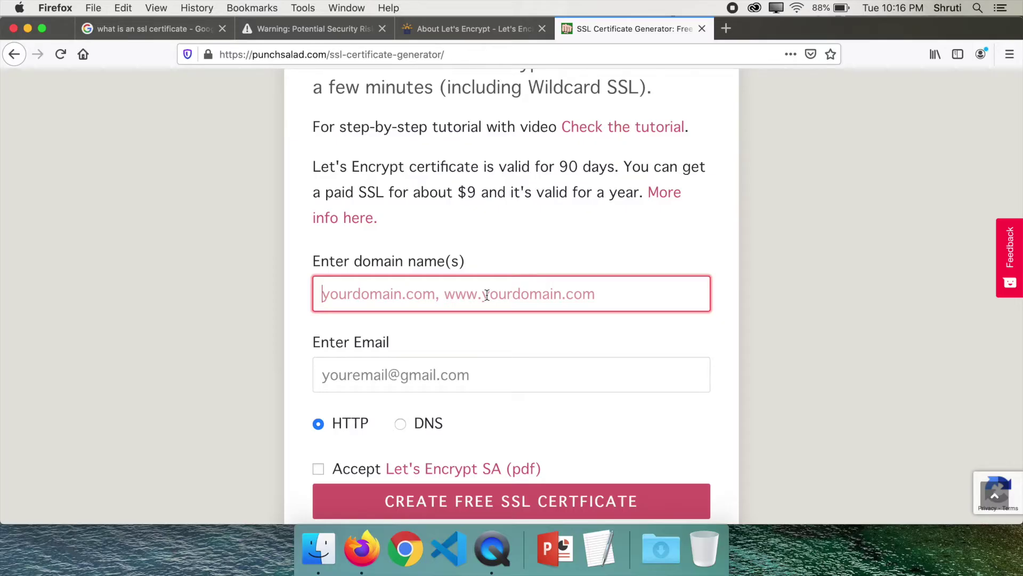
type("ksnco.in, www")
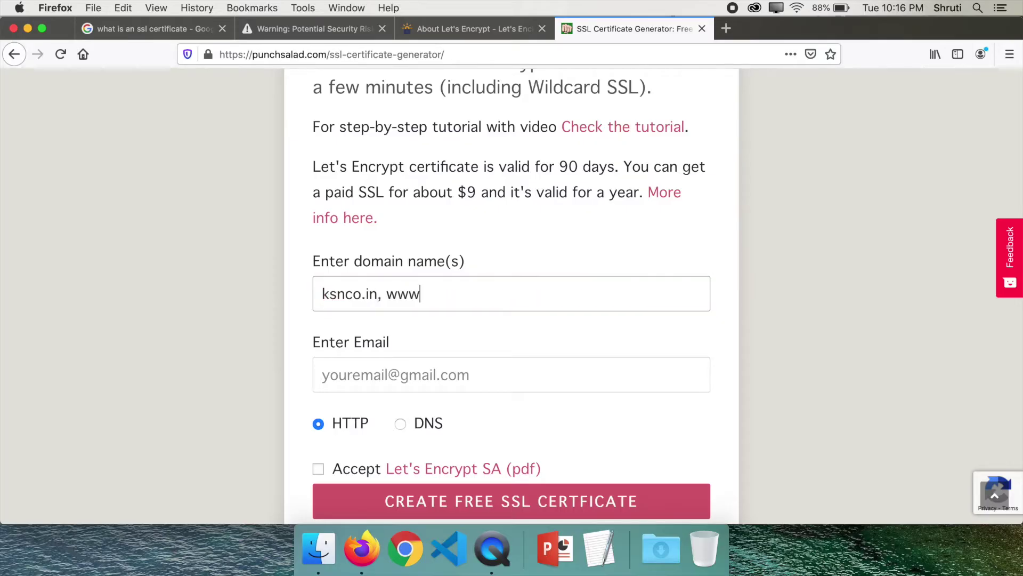
type(".ksnco.in")
key("Tab")
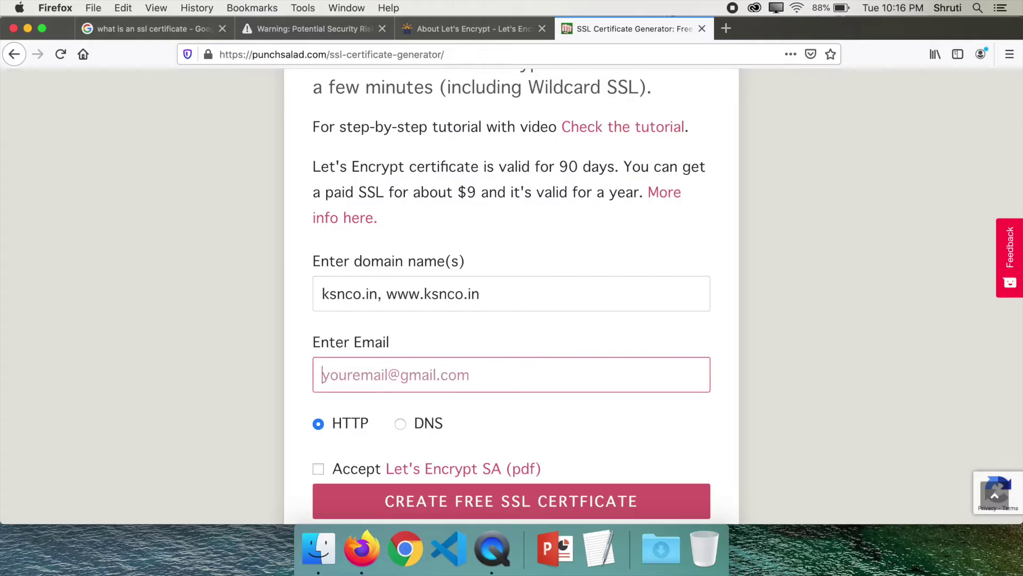
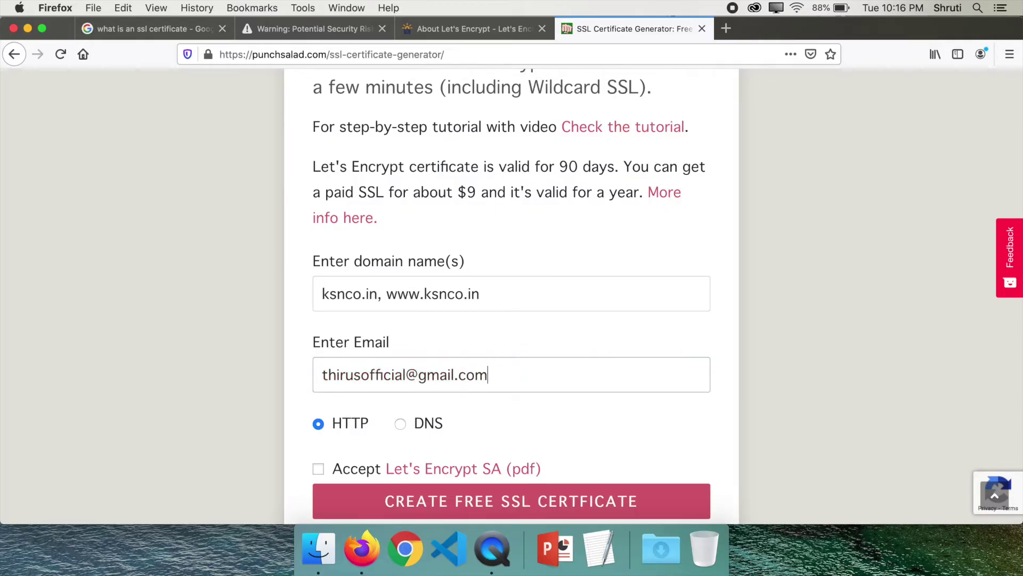
scroll(267, 264, "down", 2)
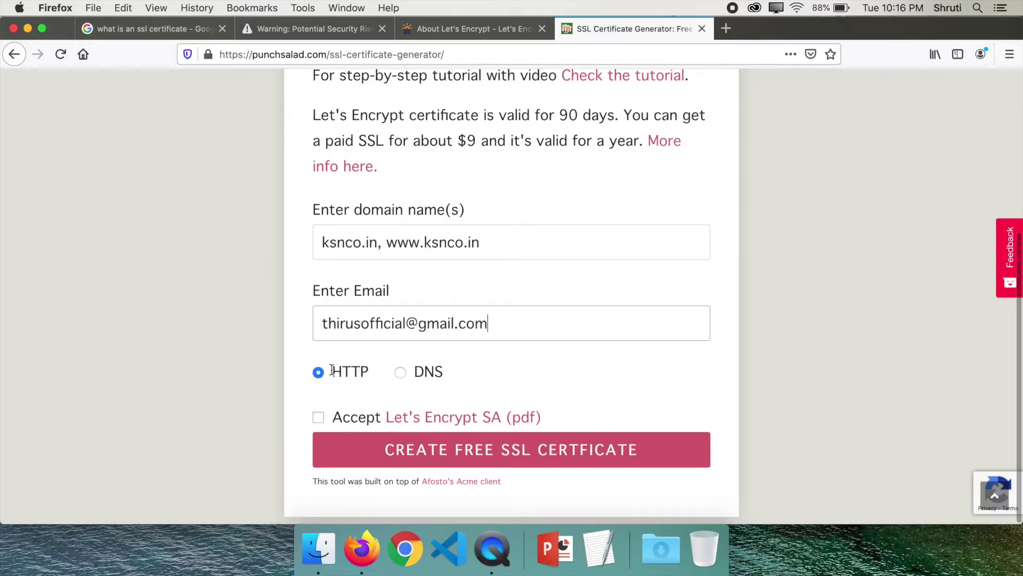
left_click(320, 418)
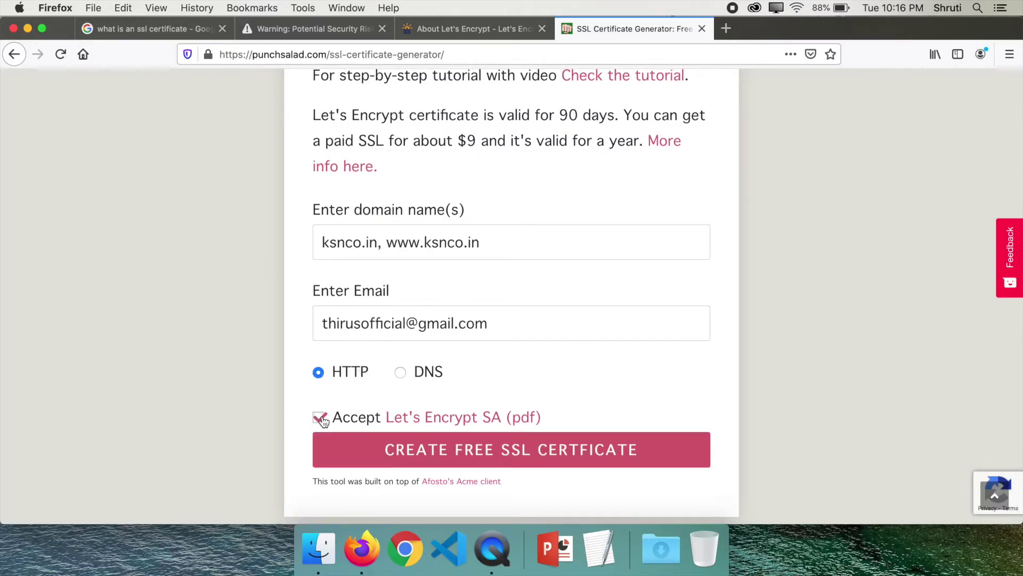
left_click(470, 457)
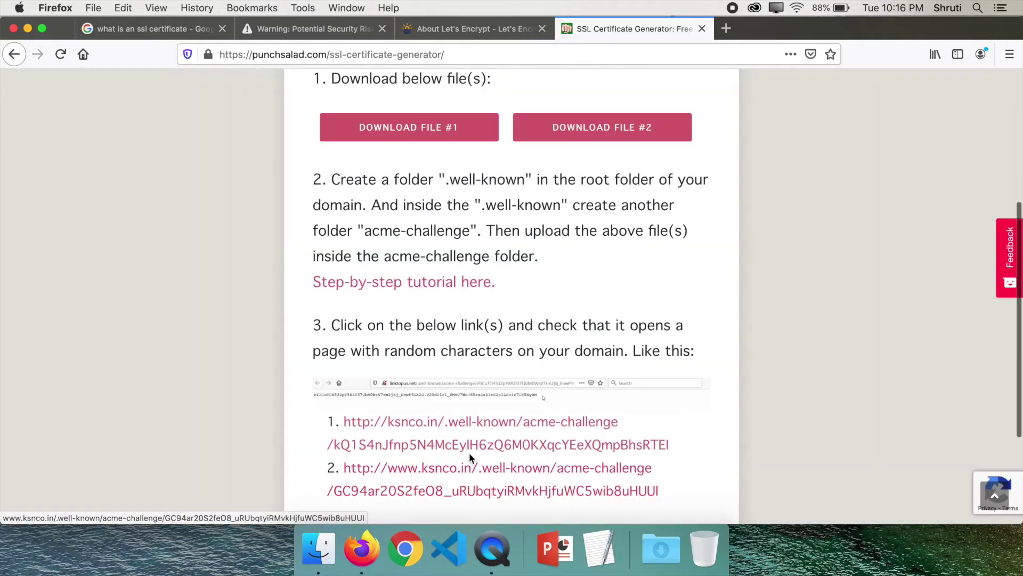
scroll(236, 310, "up", 1)
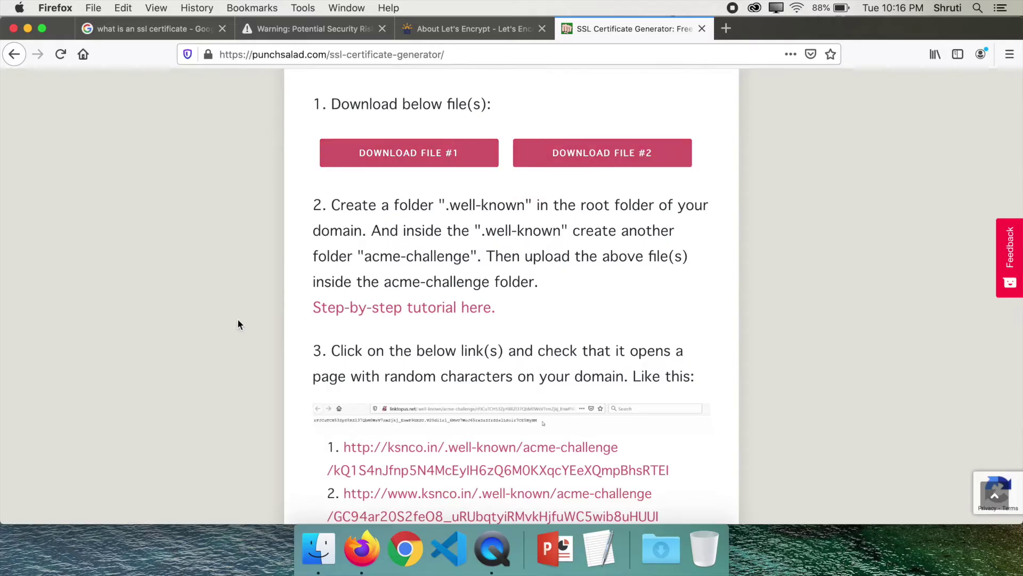
Step: Save verification files #1 and #2 to disk
left_click(445, 152)
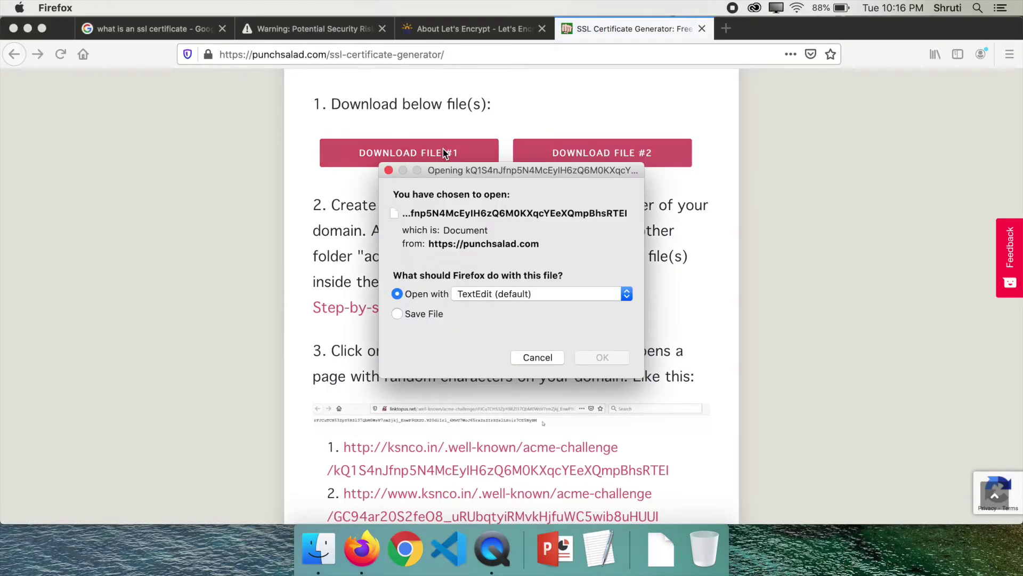
left_click(419, 314)
left_click(599, 356)
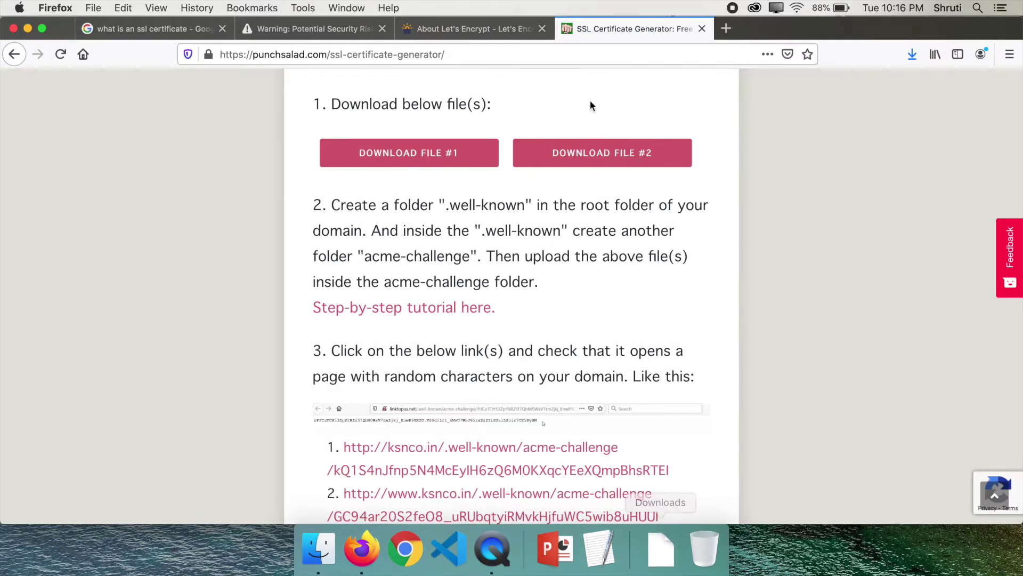
left_click(593, 151)
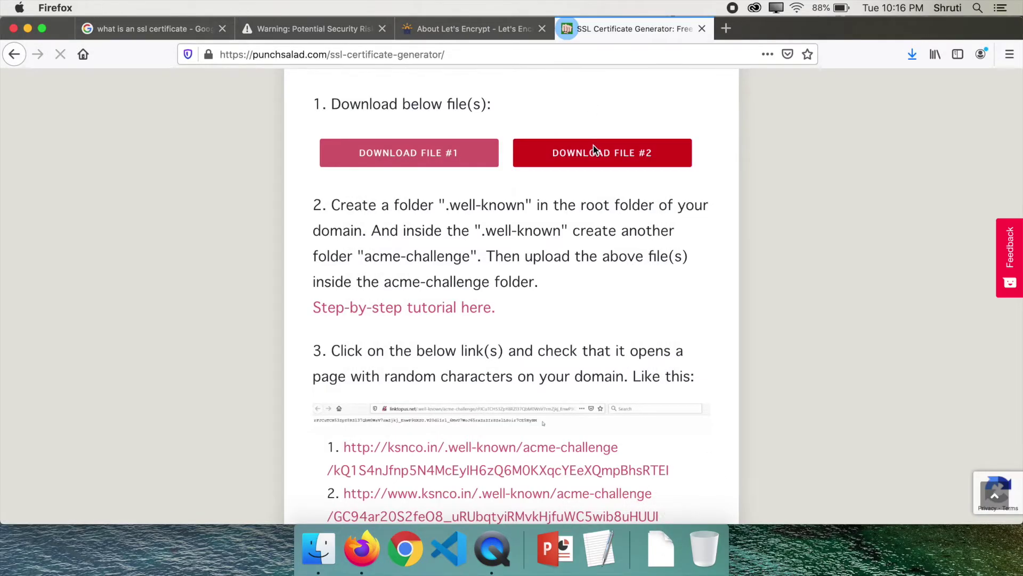
left_click(423, 315)
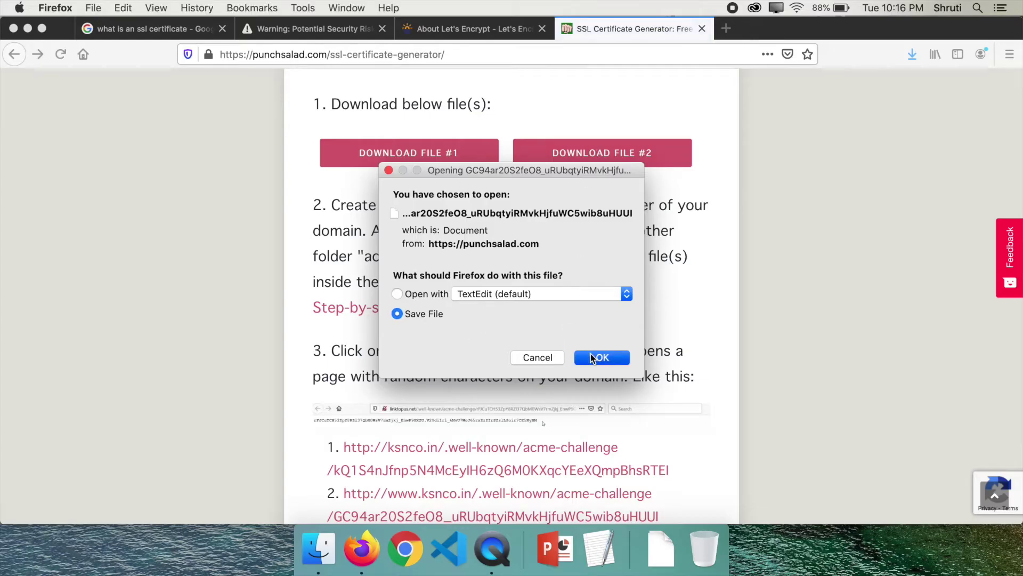
left_click(592, 358)
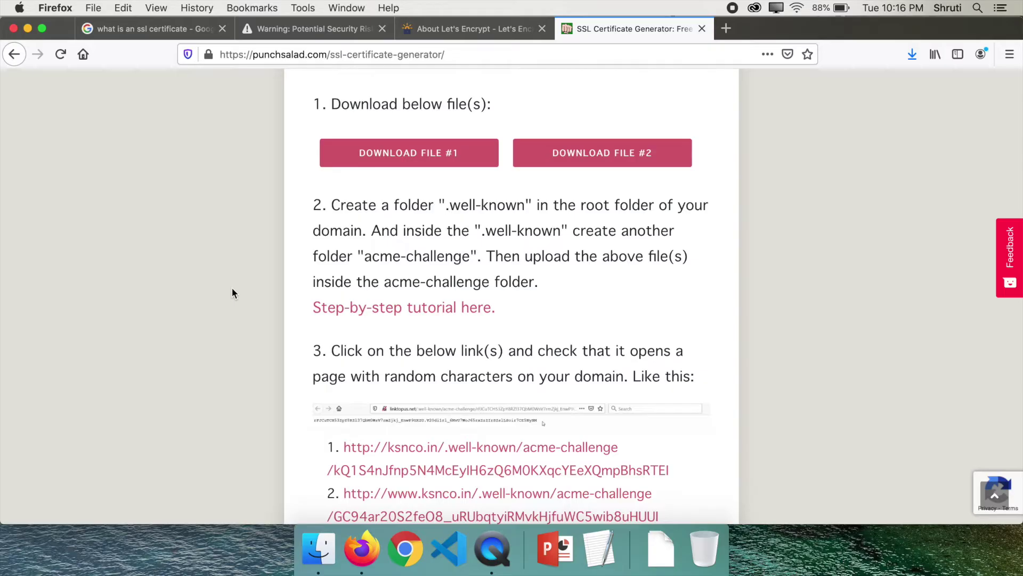
Step: Open a new tab and enter godaddy.com as its address
key("super+t")
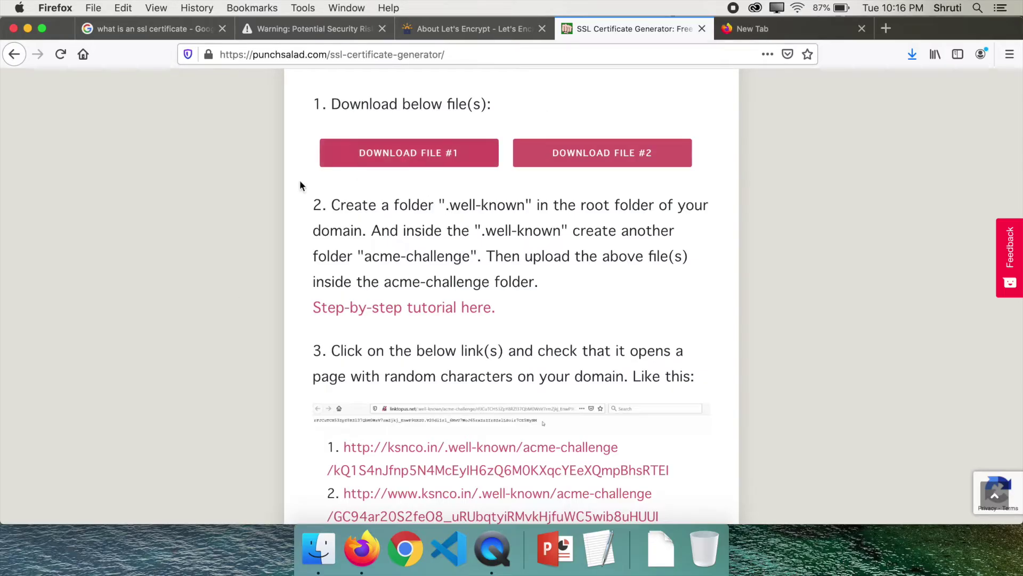
scroll(275, 151, "up", 3)
scroll(274, 152, "up", 1)
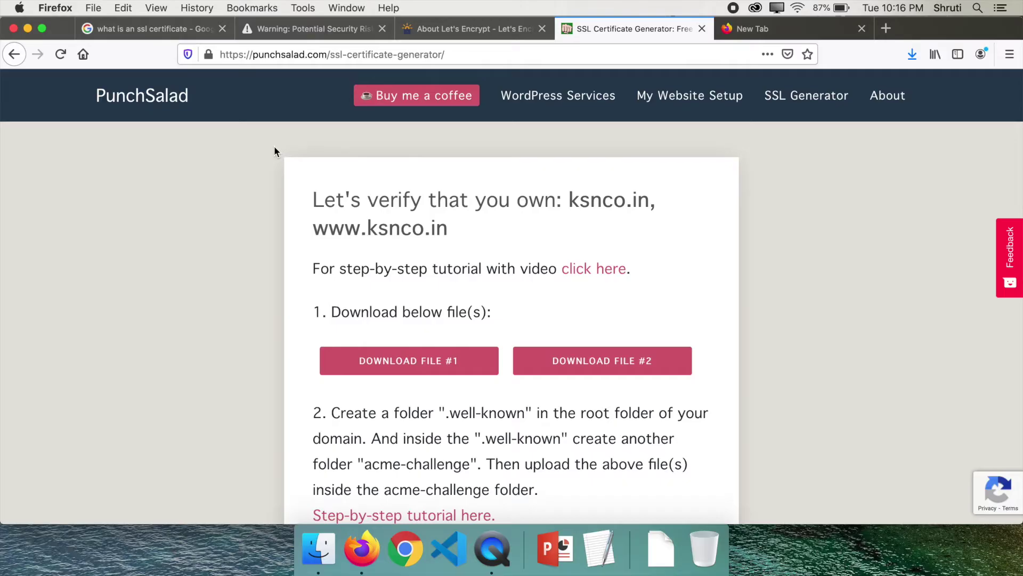
scroll(275, 151, "down", 3)
scroll(274, 151, "up", 1)
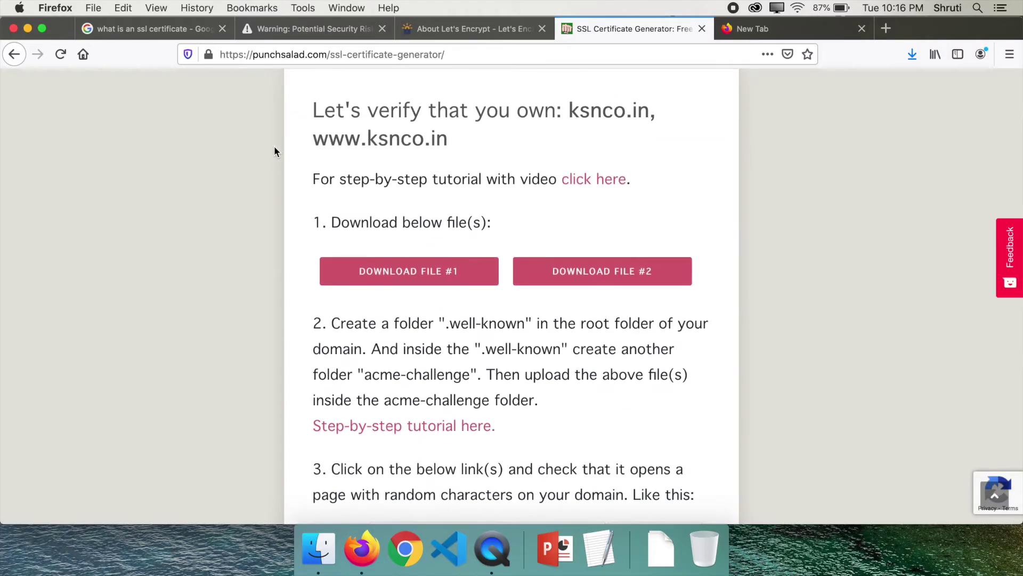
scroll(275, 152, "up", 2)
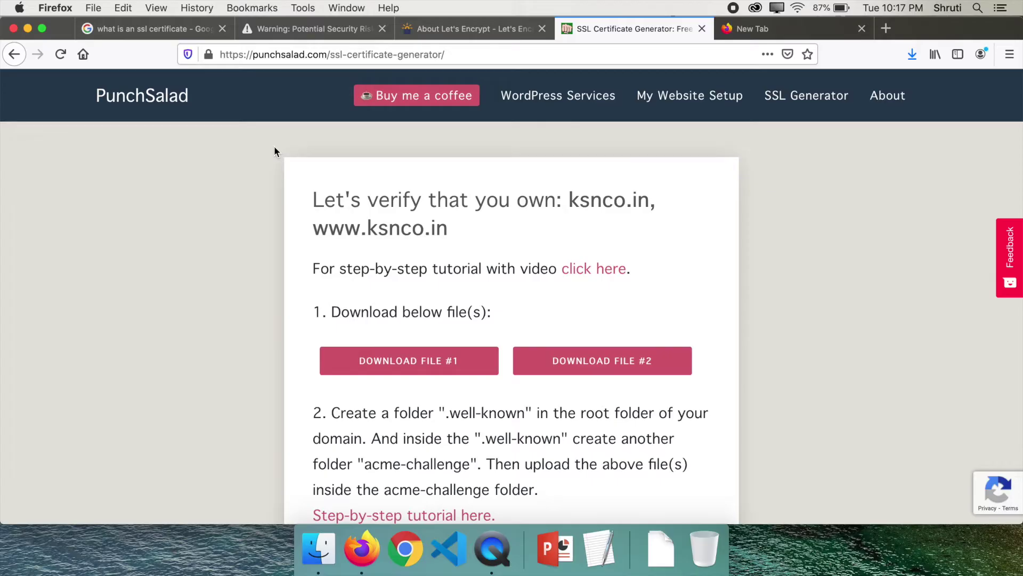
key("ctrl+Tab")
type("godaddy.com")
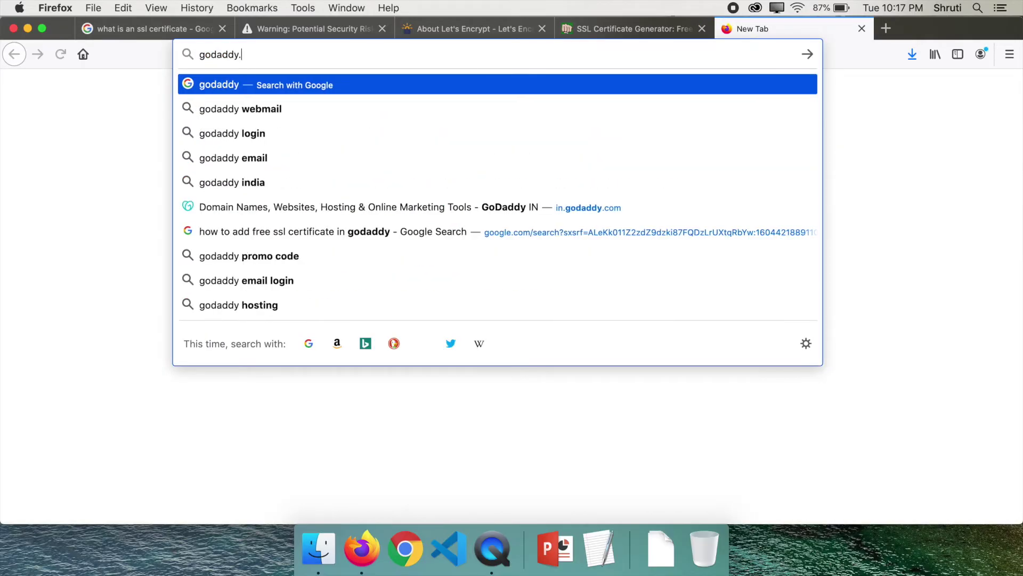
Step: Load godaddy.com, manage the Deluxe Linux Hosting plan, and launch cPanel Admin
key("Return")
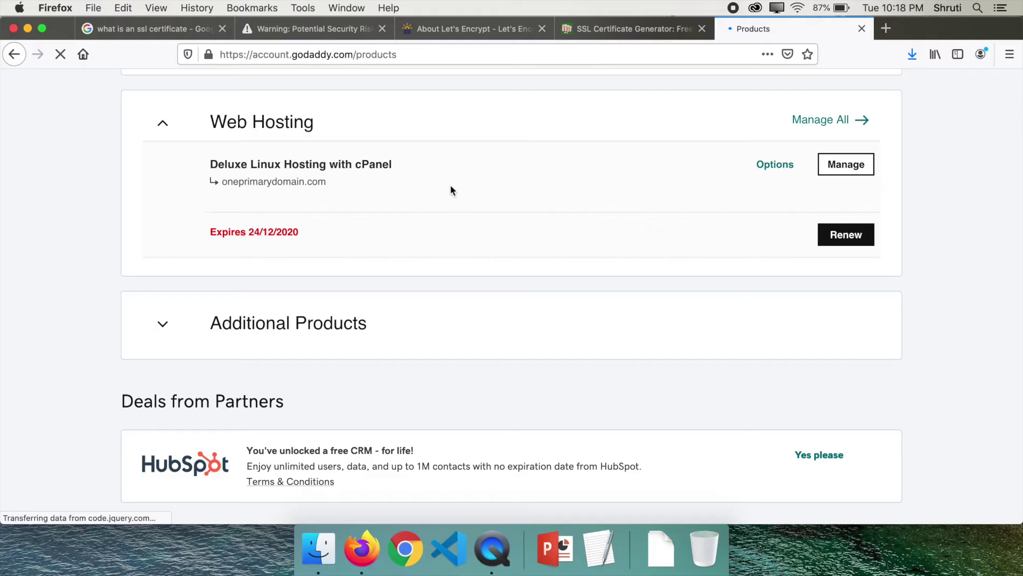
left_click(855, 170)
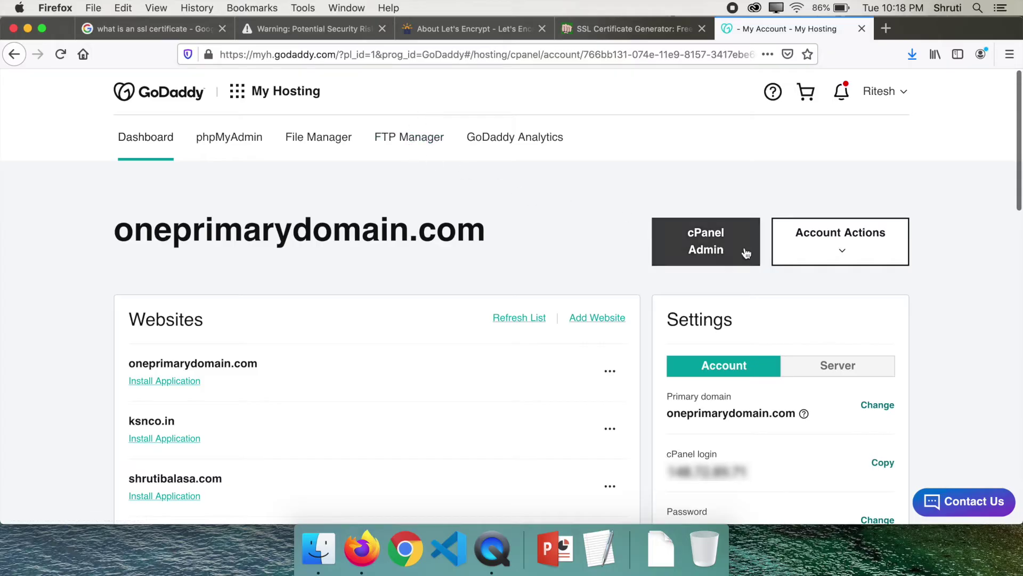
left_click(692, 244)
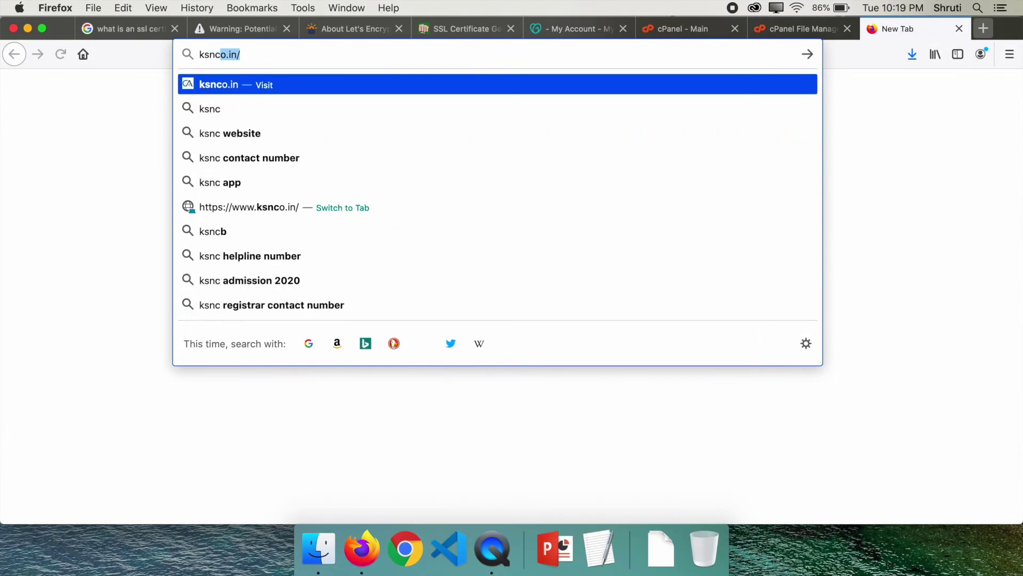
type("o.in/cpa")
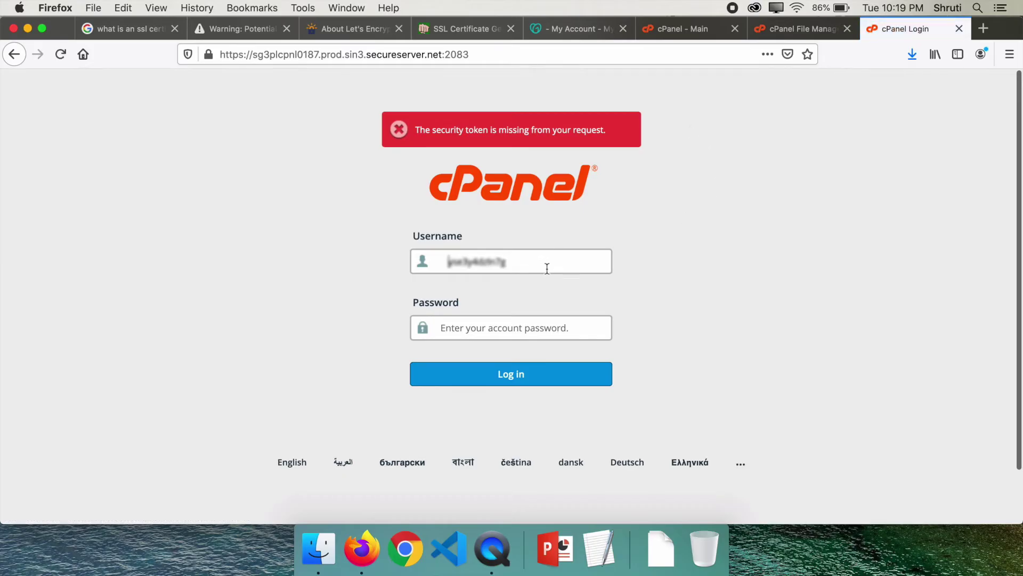
left_click(959, 28)
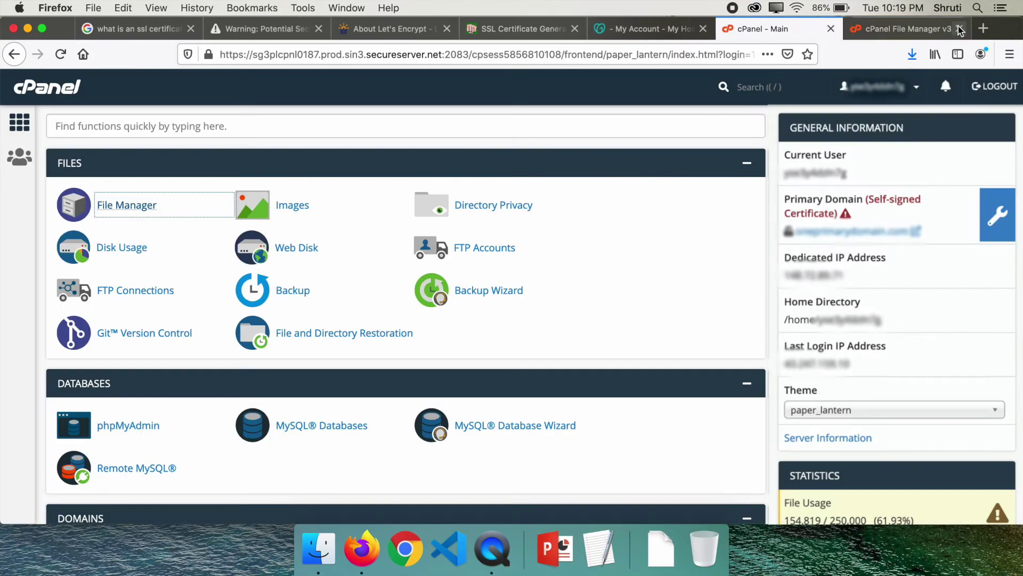
Step: In File Manager's public_html, create a .well-known folder and open it
left_click(128, 205)
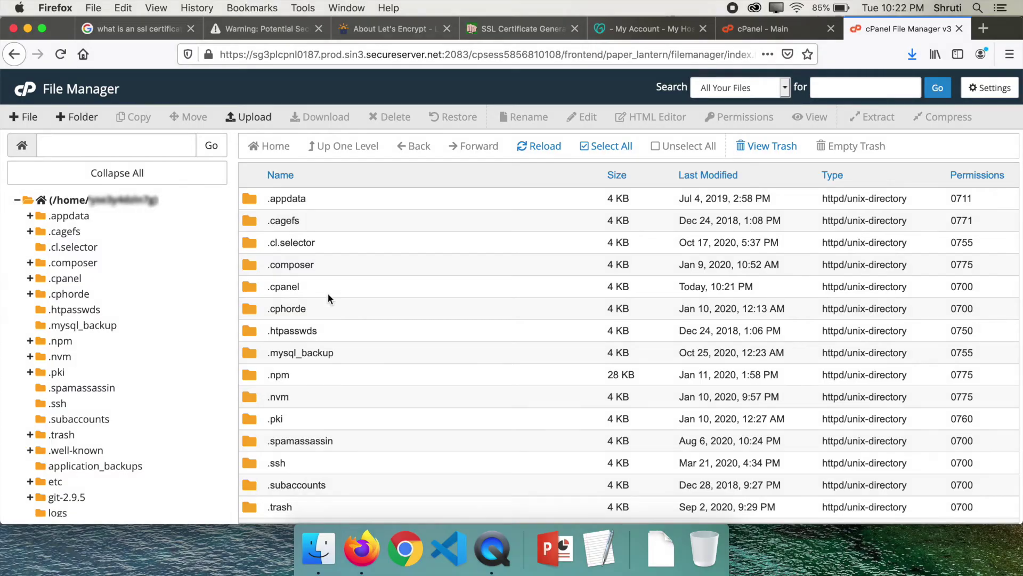
scroll(328, 293, "down", 10)
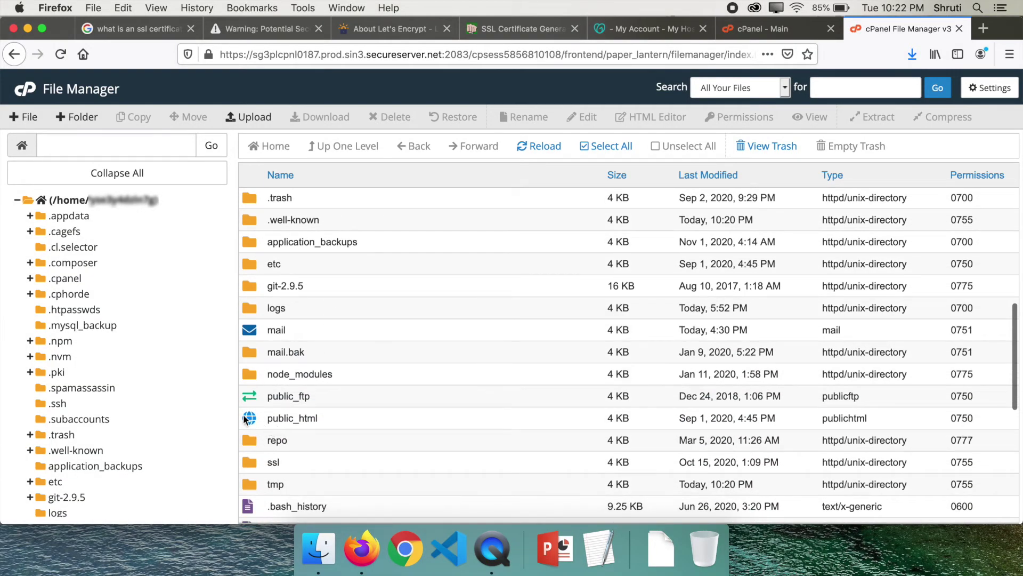
double_click(245, 416)
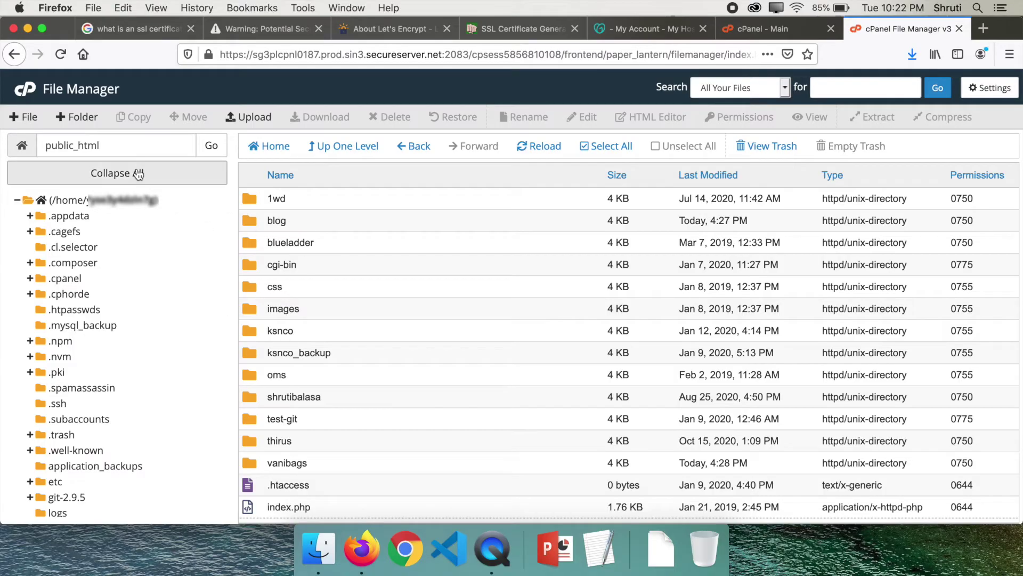
left_click(73, 118)
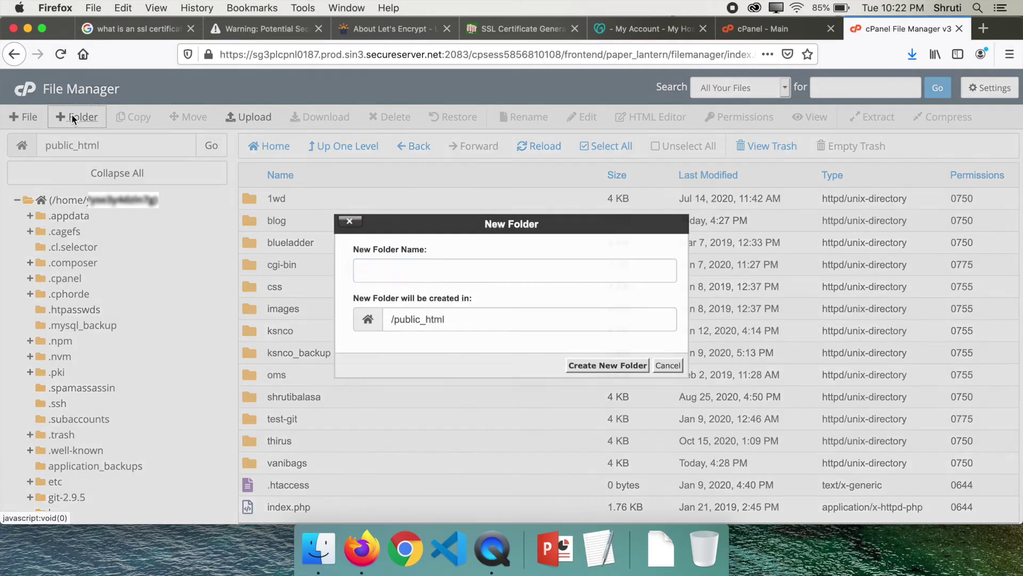
left_click(496, 26)
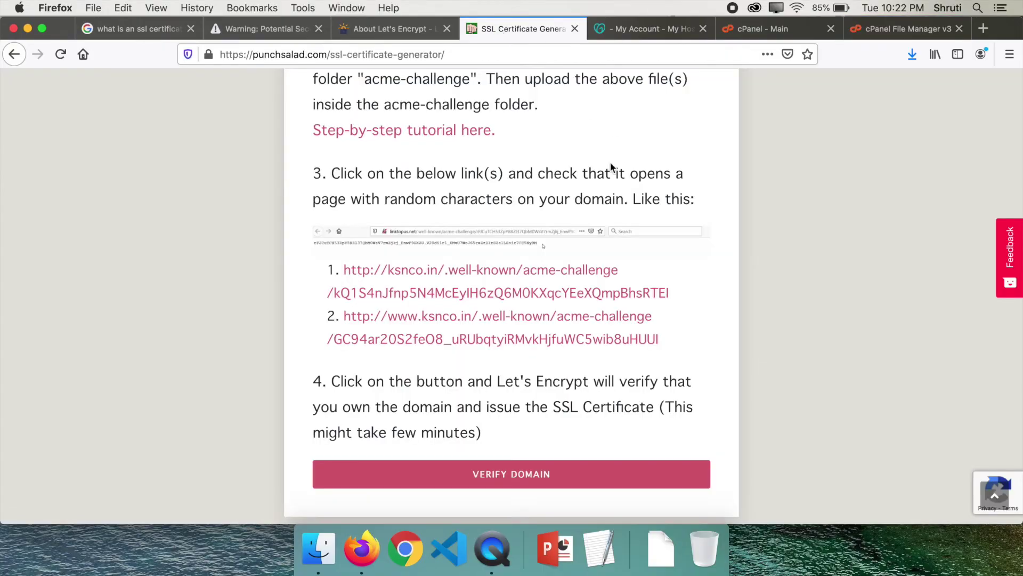
scroll(613, 170, "up", 2)
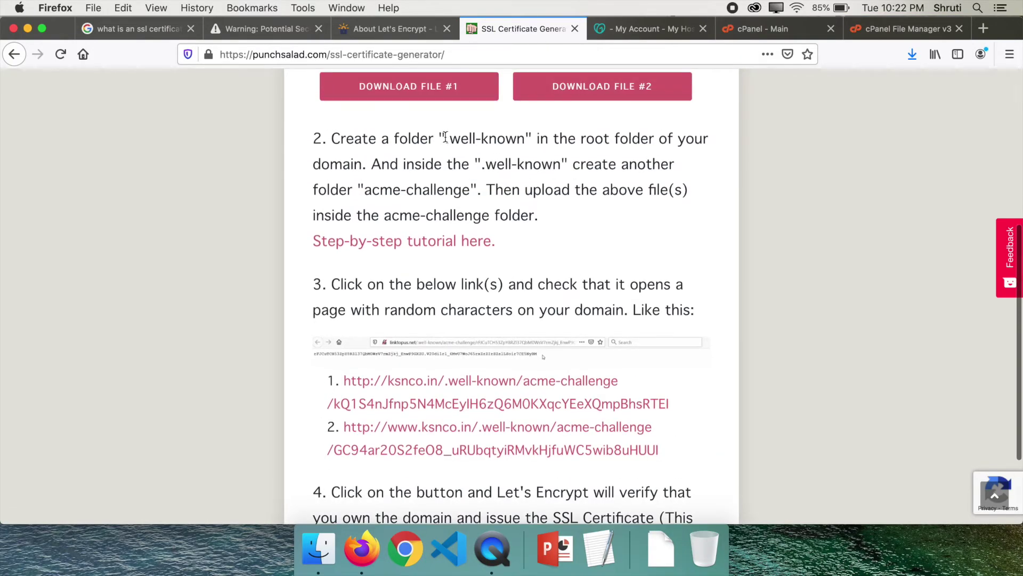
left_click_drag(445, 138, 527, 138)
key("super+c")
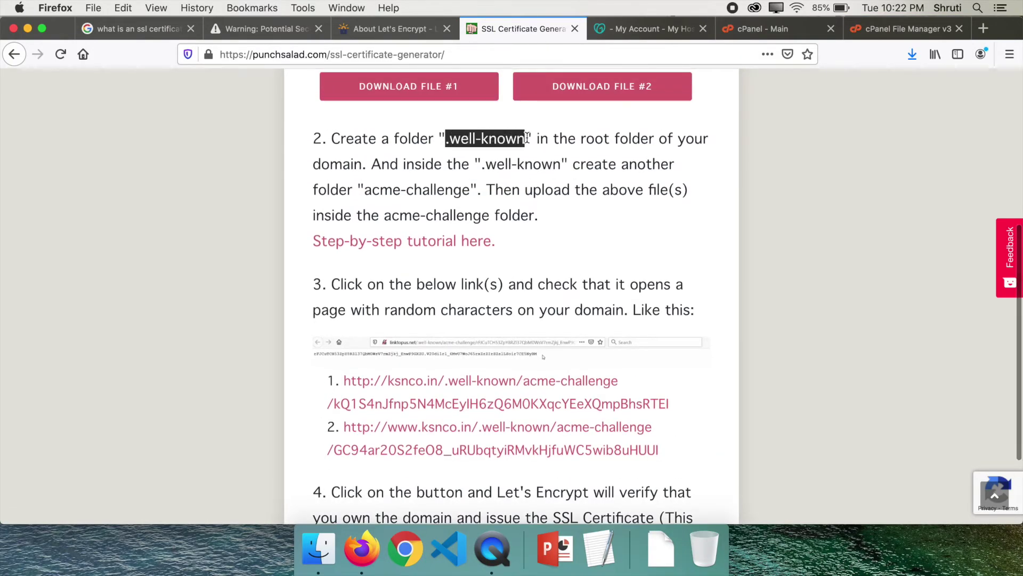
left_click(908, 29)
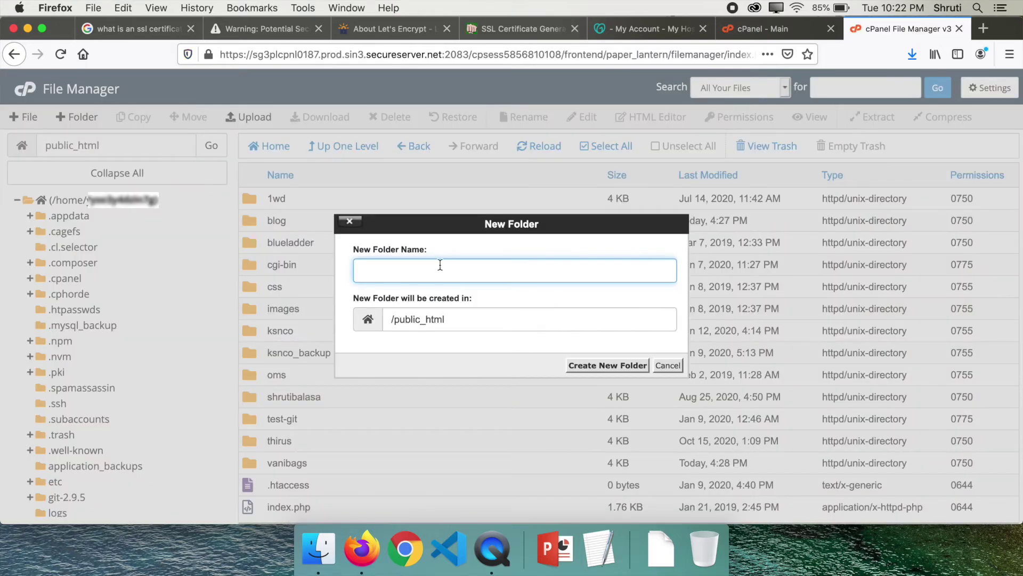
key("super+v")
left_click(608, 365)
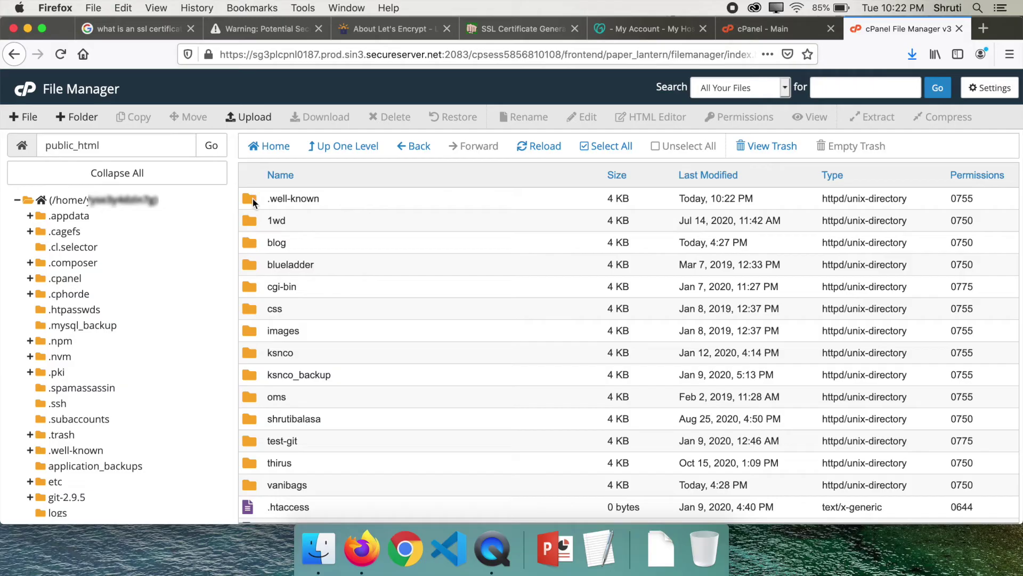
double_click(252, 197)
Step: Create an acme-challenge folder inside .well-known and open it
left_click(501, 21)
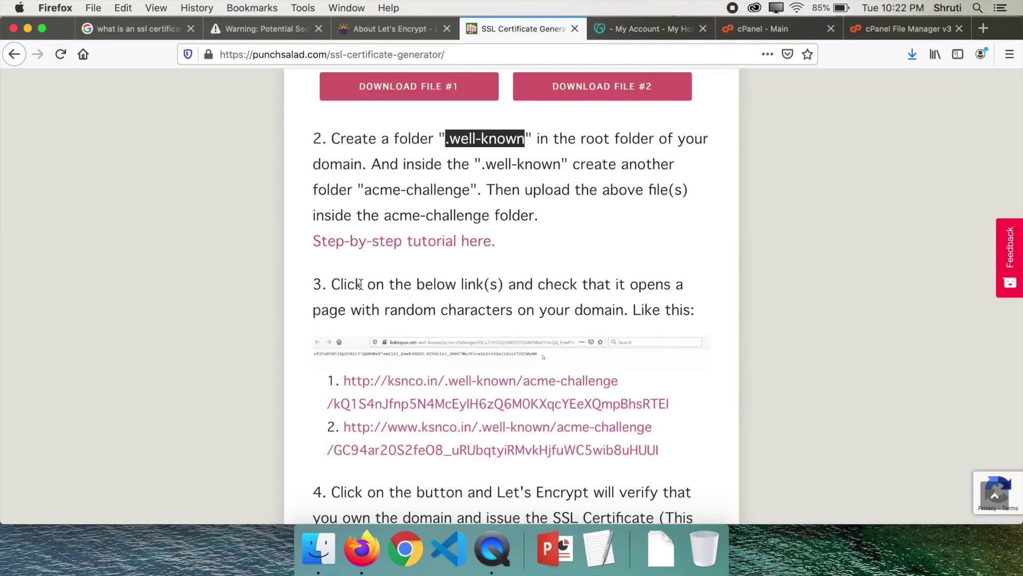
left_click_drag(364, 189, 468, 190)
key("super+c")
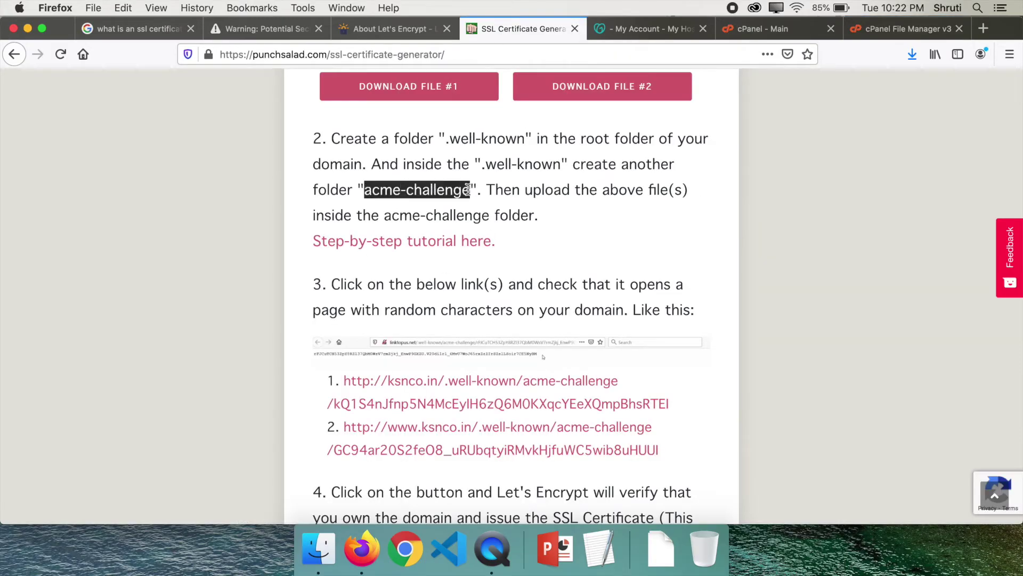
left_click(882, 29)
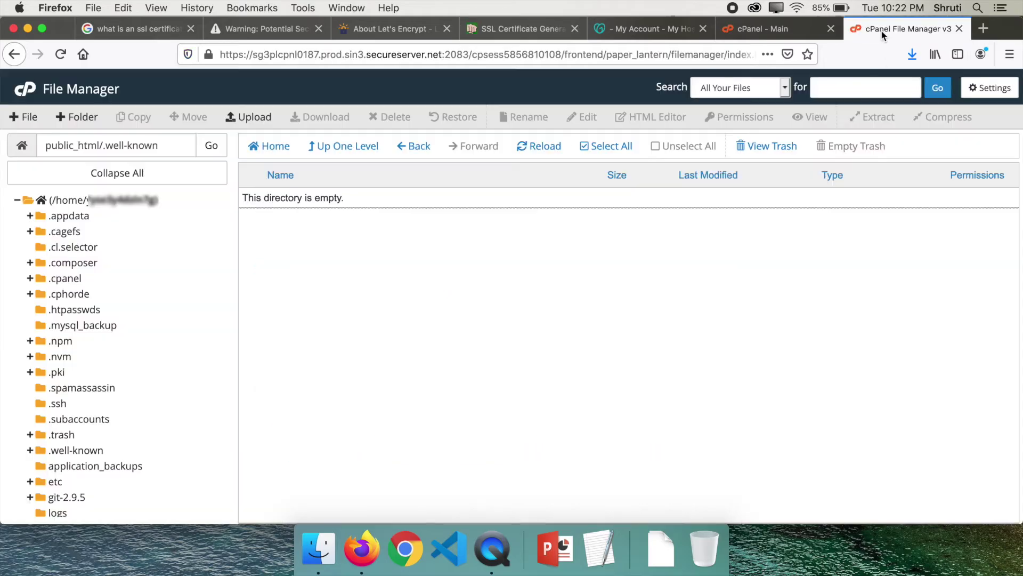
left_click(72, 117)
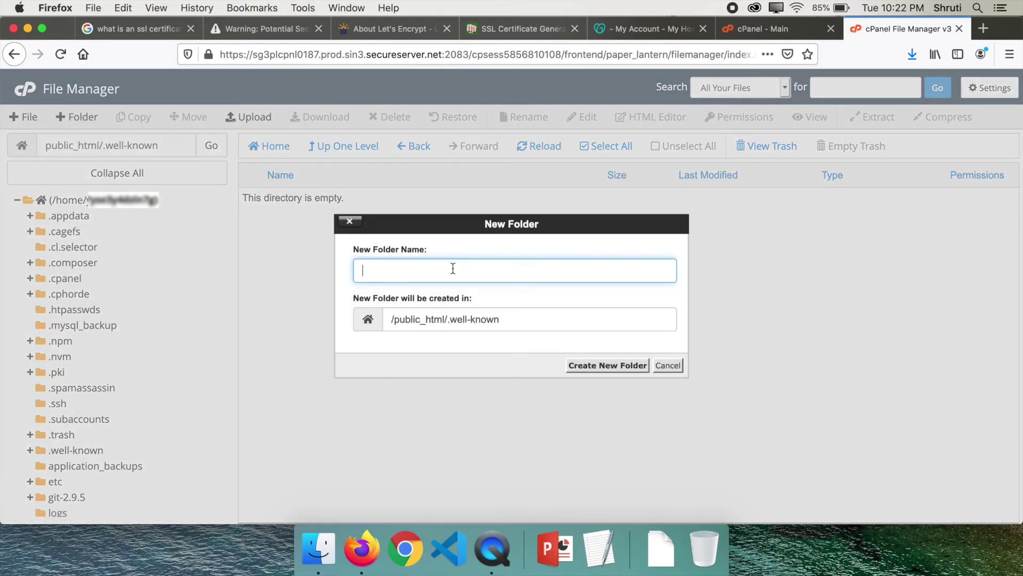
key("super+v")
left_click(605, 367)
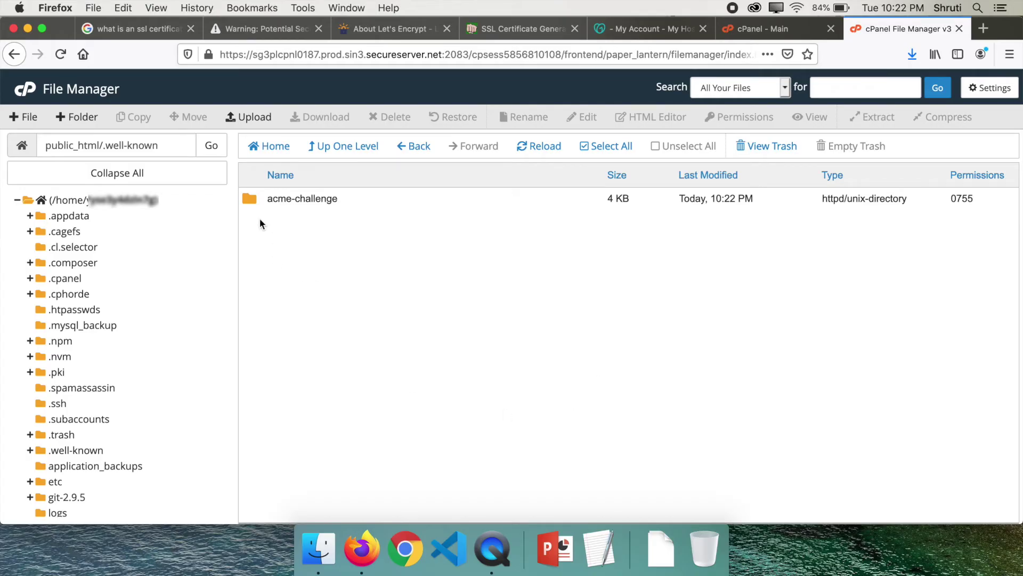
double_click(248, 200)
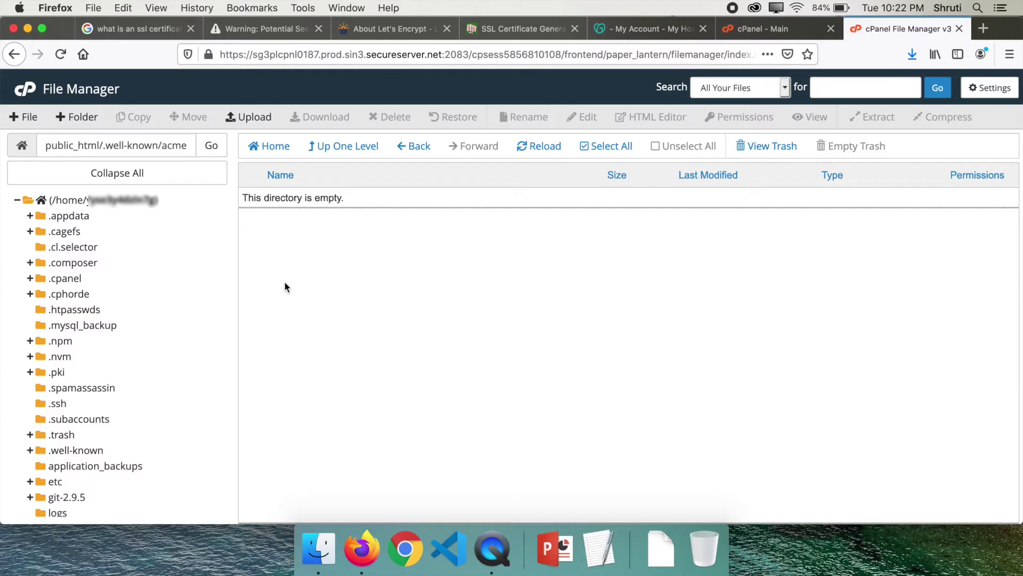
left_click(488, 27)
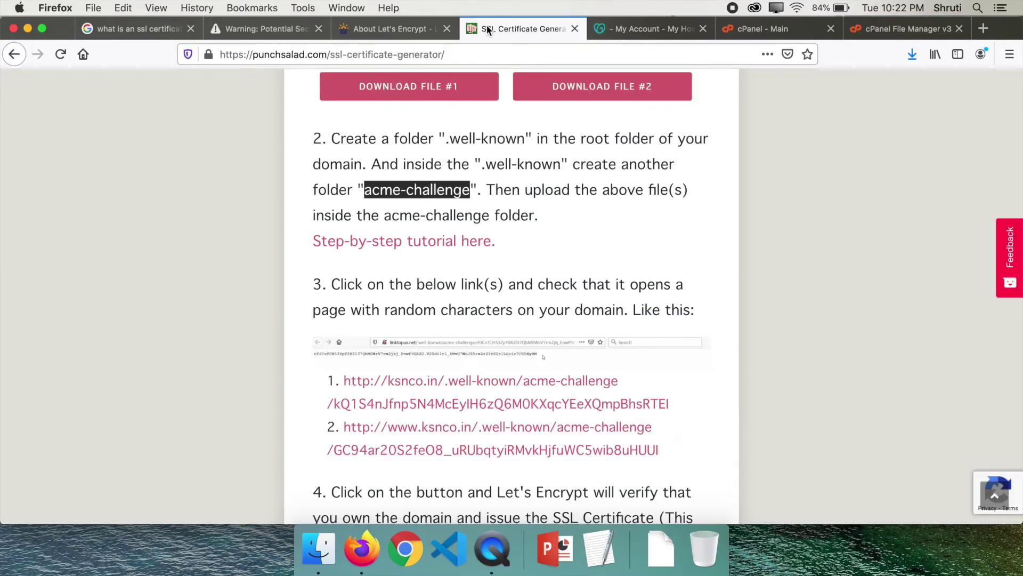
left_click(878, 30)
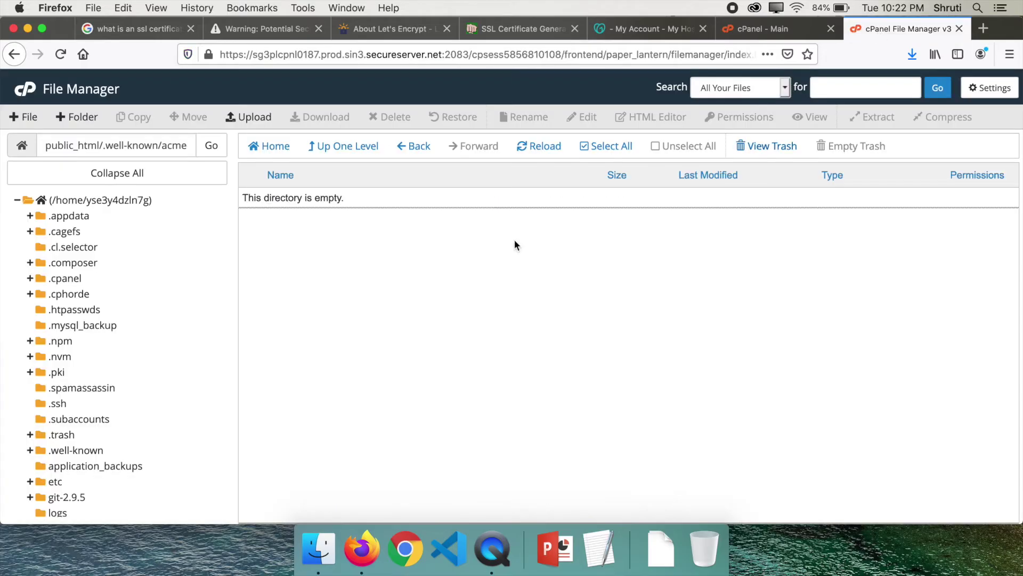
Step: Upload both challenge files into acme-challenge and reload the folder listing
left_click(251, 115)
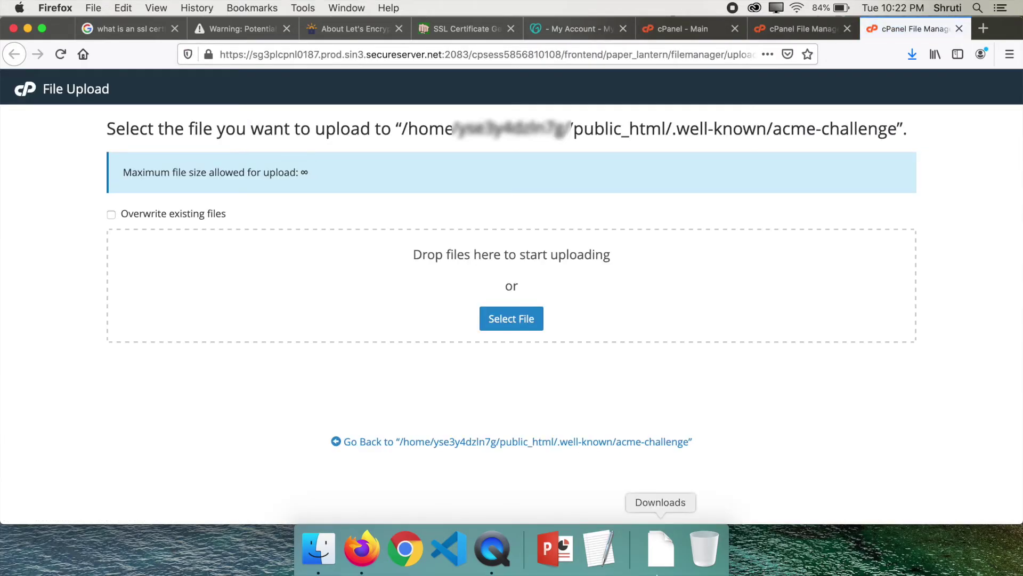
left_click(661, 549)
left_click_drag(657, 468, 386, 290)
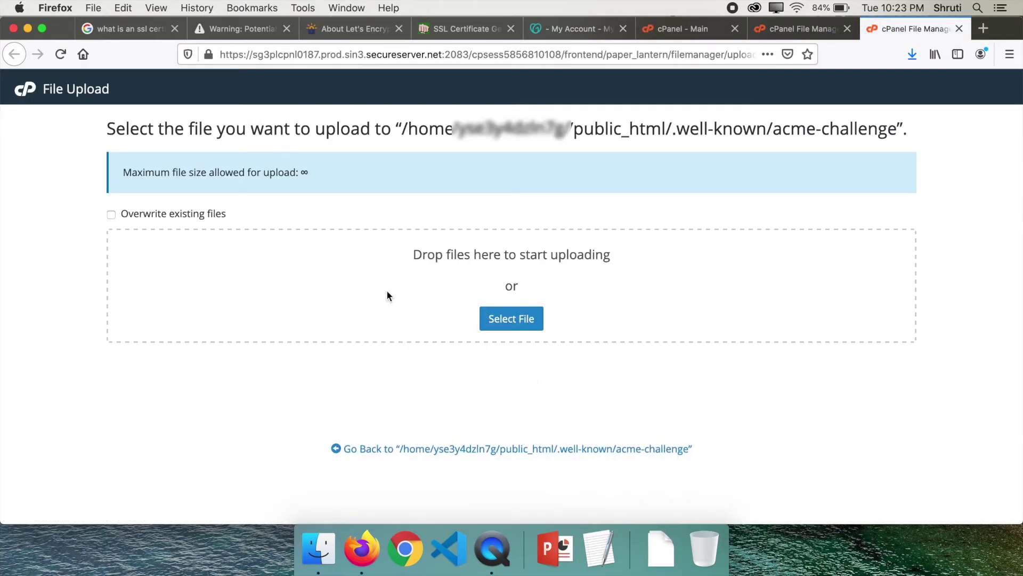
left_click(661, 549)
left_click_drag(663, 491, 382, 276)
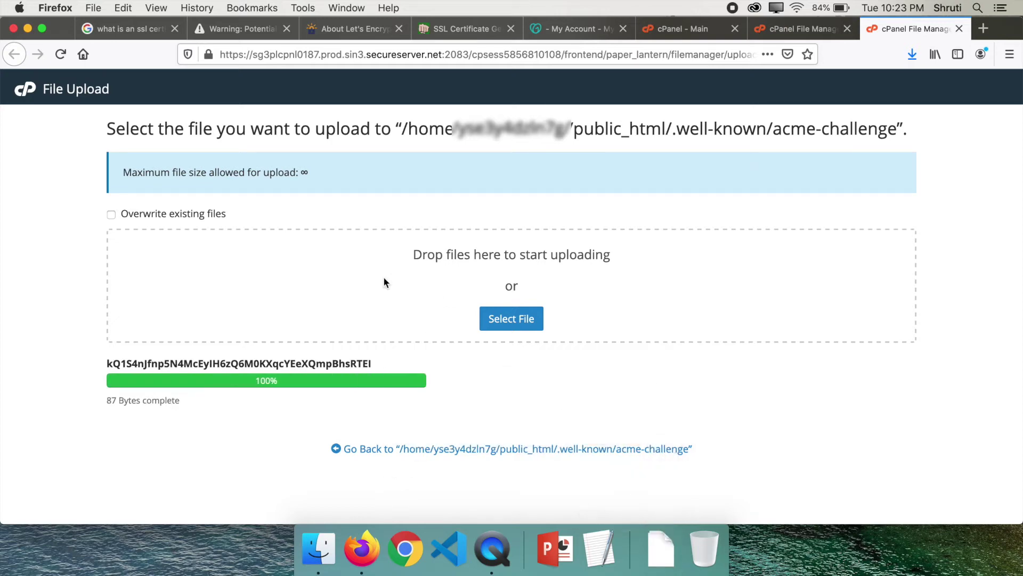
left_click(798, 30)
left_click(540, 145)
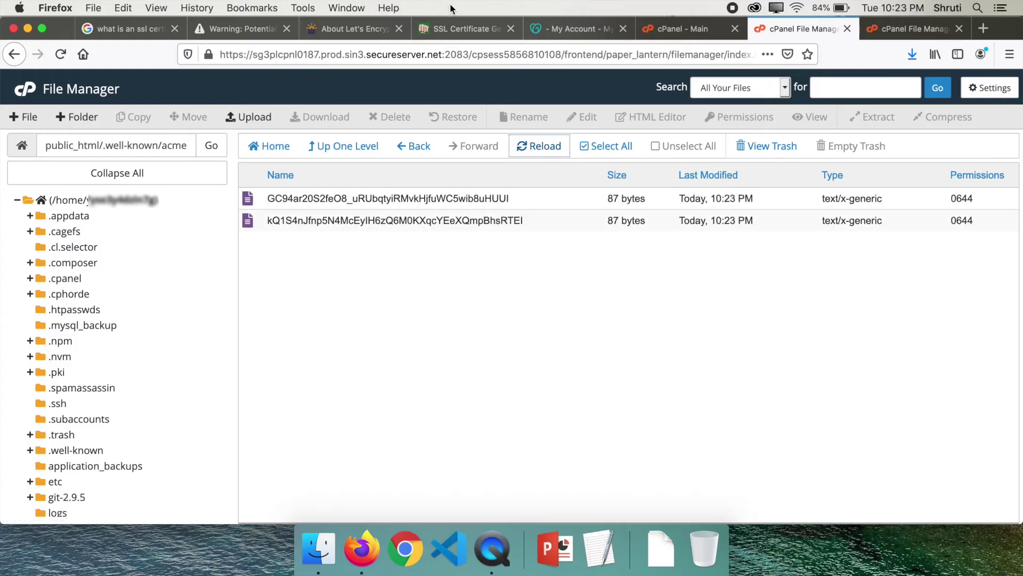
Step: Return to PunchSalad and scroll through its verification steps
left_click(451, 28)
scroll(139, 309, "down", 3)
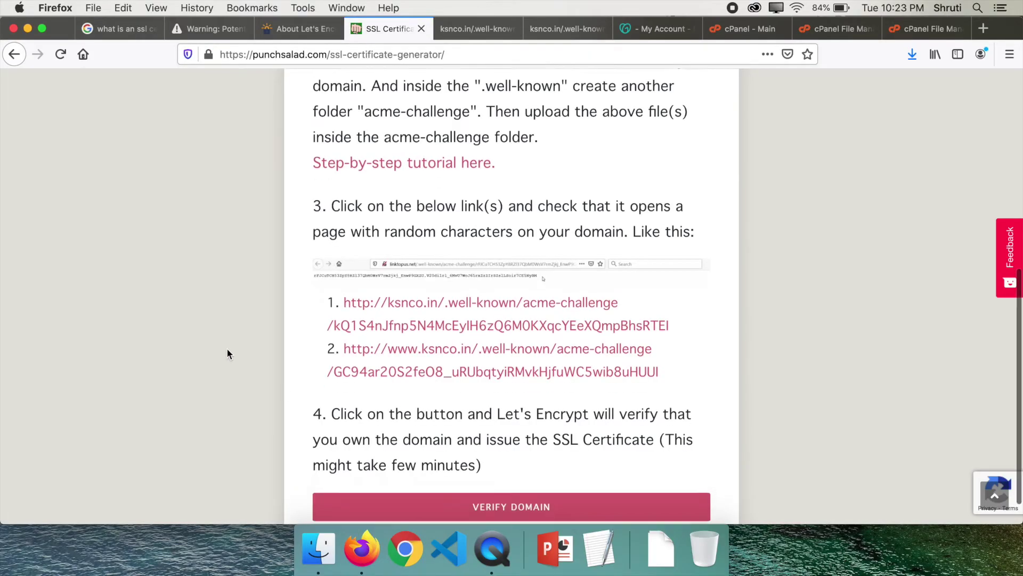
scroll(355, 512, "down", 2)
Step: Run VERIFY DOMAIN so Let's Encrypt issues the certificate
left_click(493, 478)
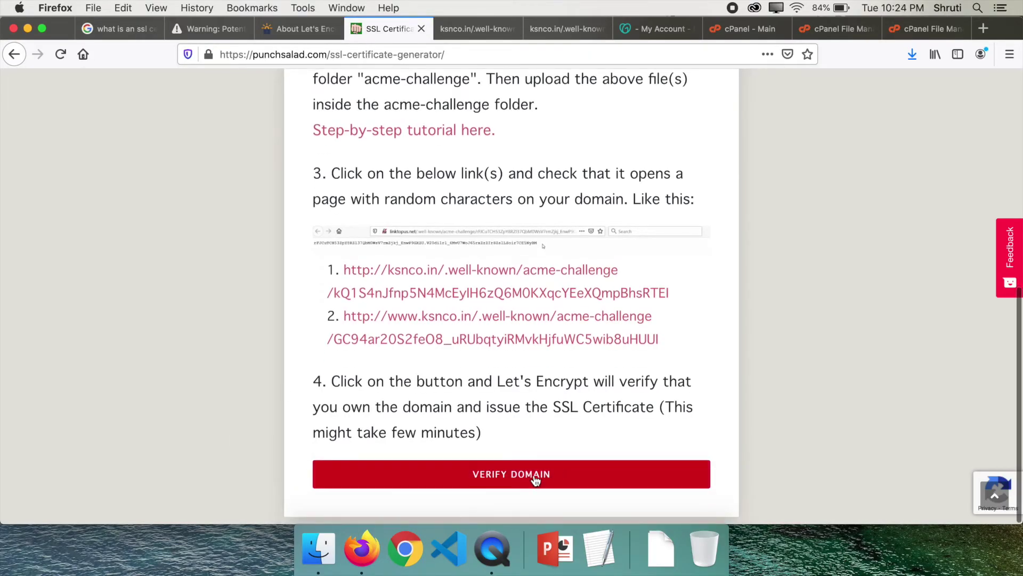
left_click(573, 478)
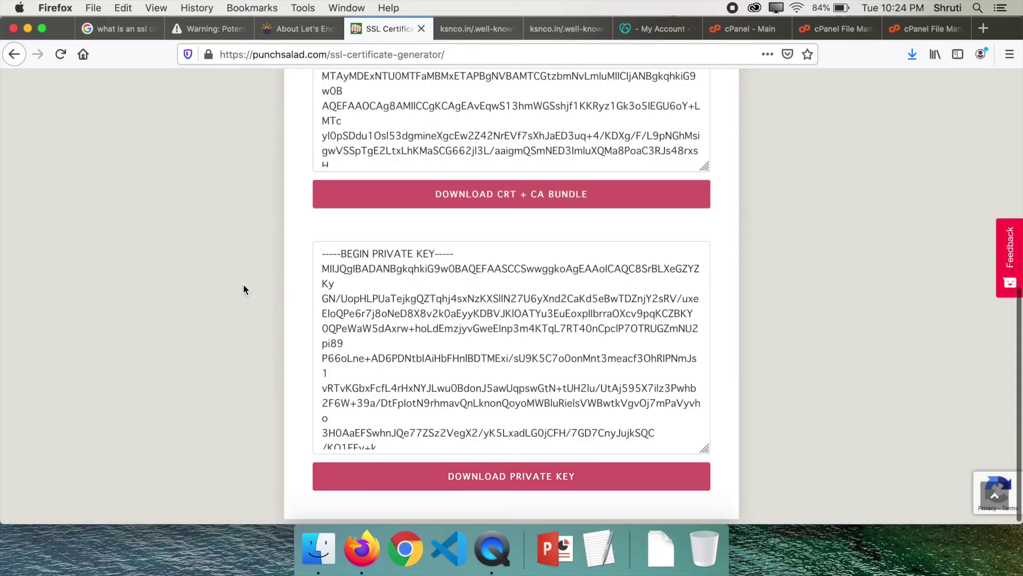
scroll(243, 288, "up", 5)
scroll(243, 288, "down", 2)
scroll(243, 284, "down", 2)
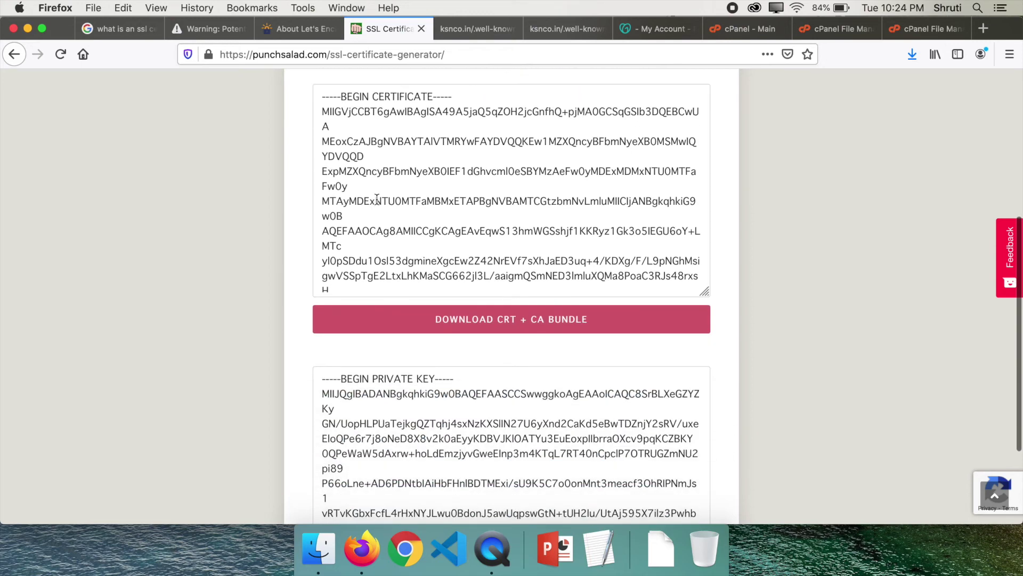
Step: Select and review the issued certificate and private key text
left_click_drag(322, 98, 398, 319)
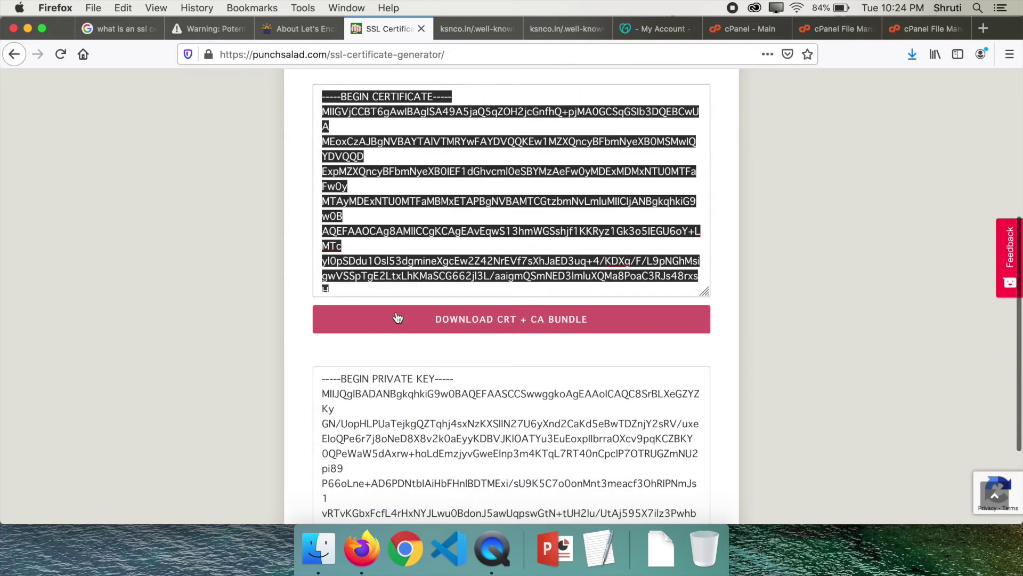
left_click(230, 238)
scroll(230, 238, "down", 5)
left_click_drag(320, 268, 528, 460)
left_click(244, 274)
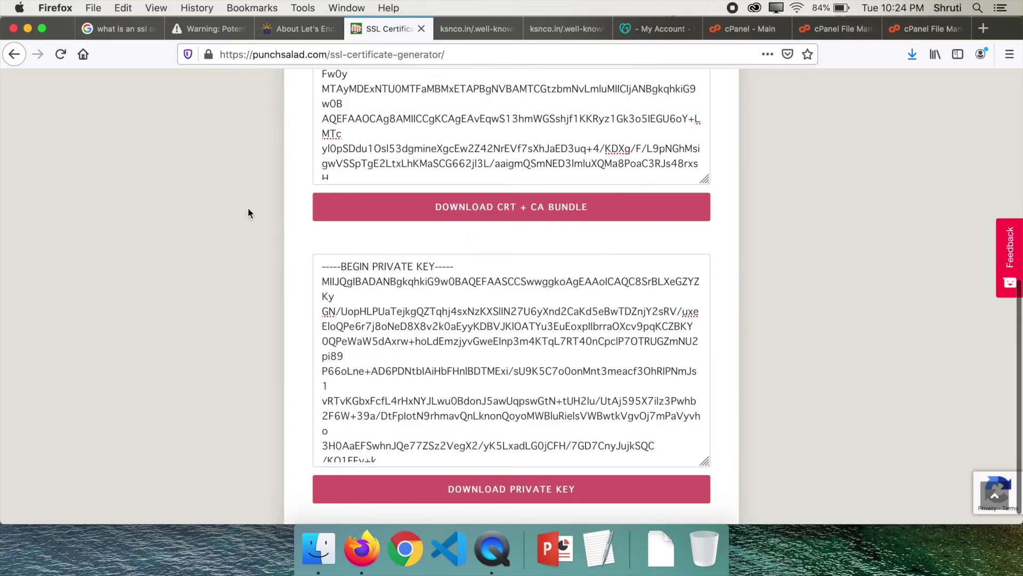
Step: On the cPanel dashboard, find 'ssl' in functions and open SSL/TLS
key("super+8")
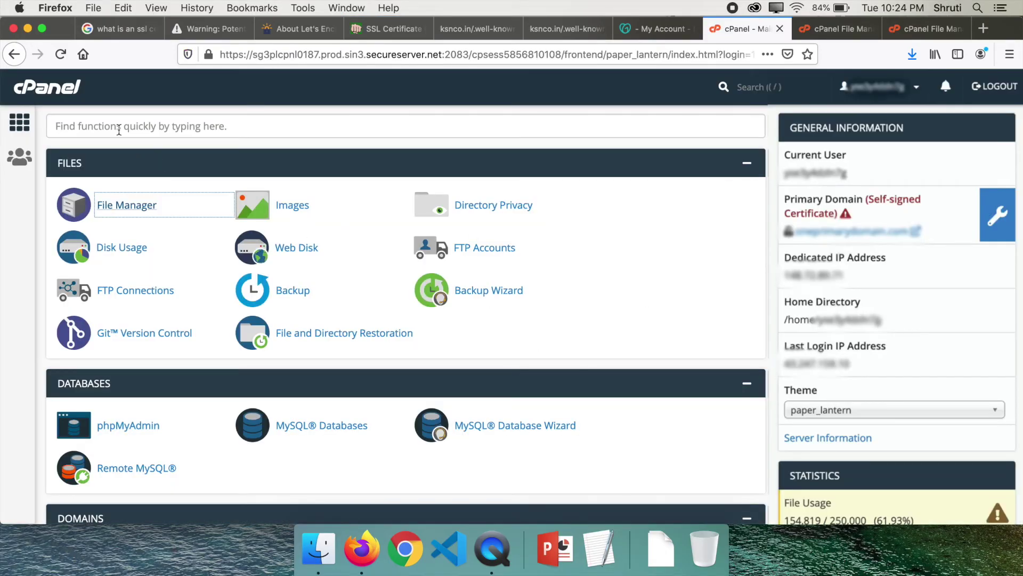
left_click(119, 130)
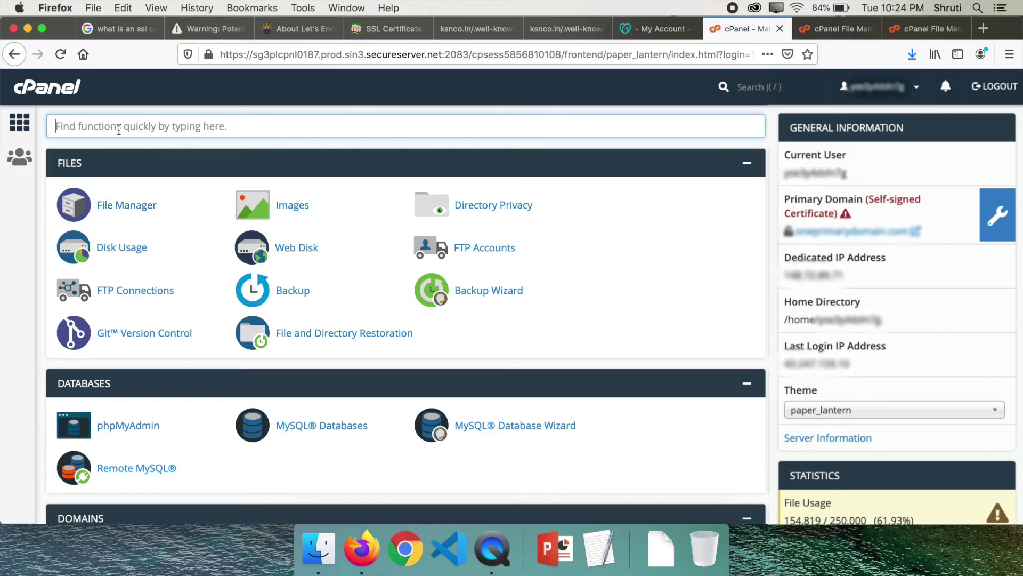
type("ssl")
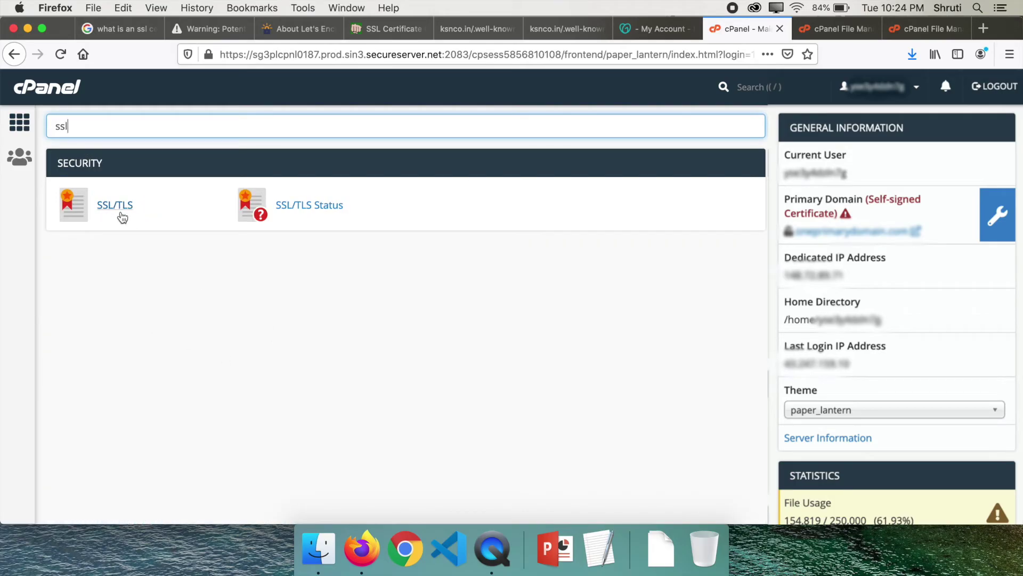
left_click(108, 212)
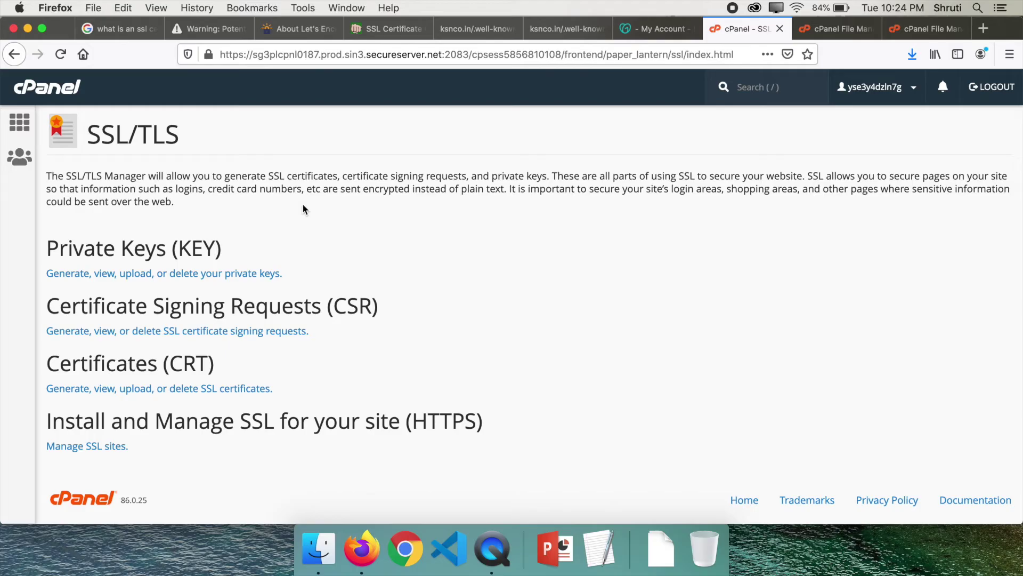
Step: Highlight the HTTPS installation heading, then go to Manage SSL sites
left_click_drag(47, 421, 458, 419)
left_click(441, 366)
left_click(82, 450)
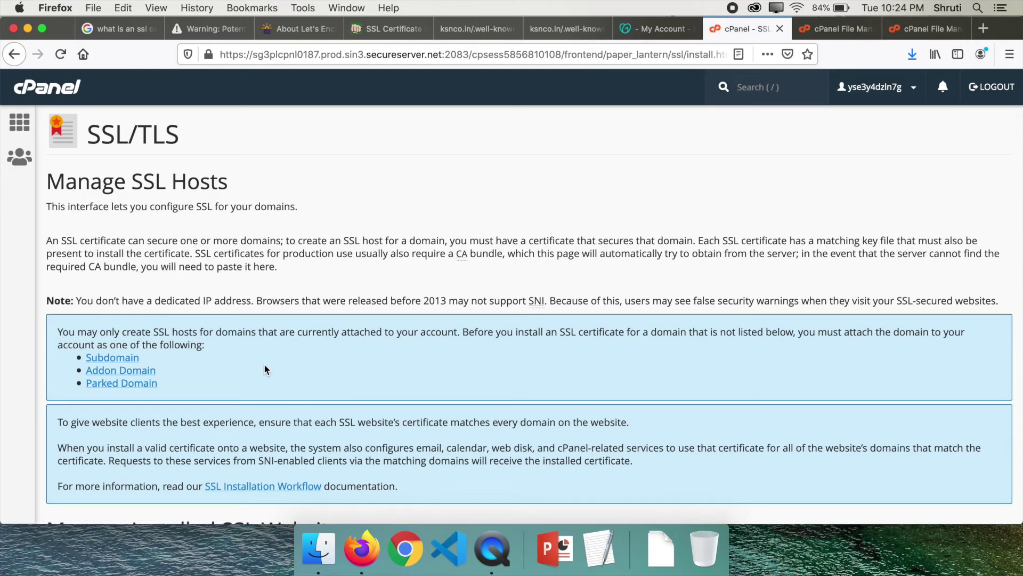
scroll(264, 364, "down", 15)
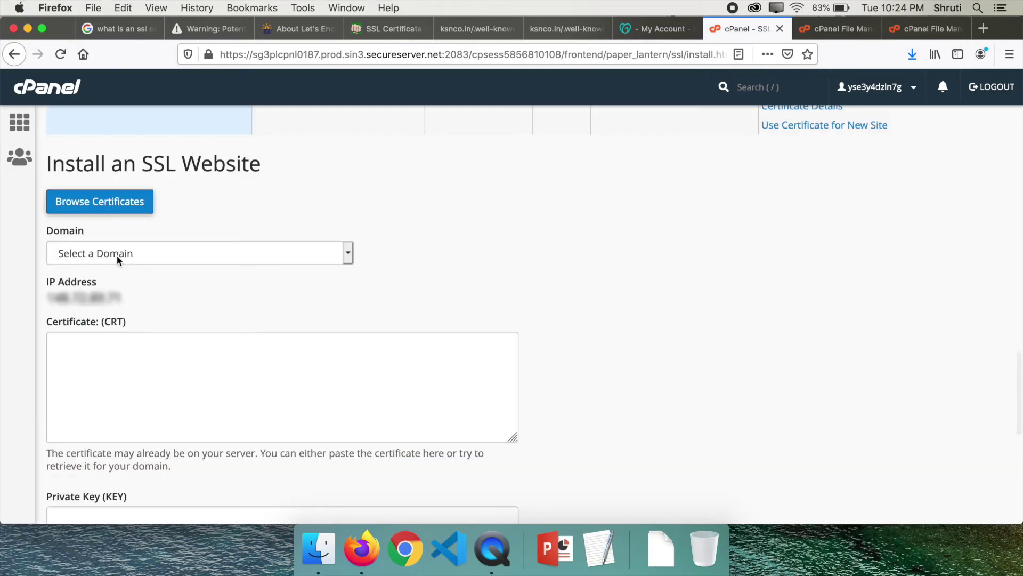
Step: Select ksnco.in as the domain and paste the PunchSalad certificate into the Certificate (CRT) field
left_click(117, 255)
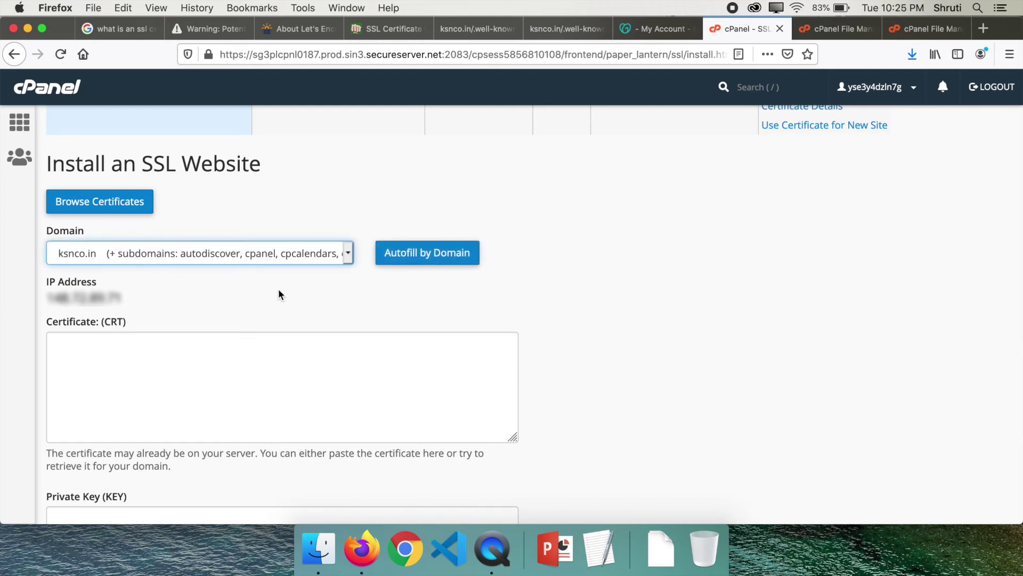
left_click(364, 31)
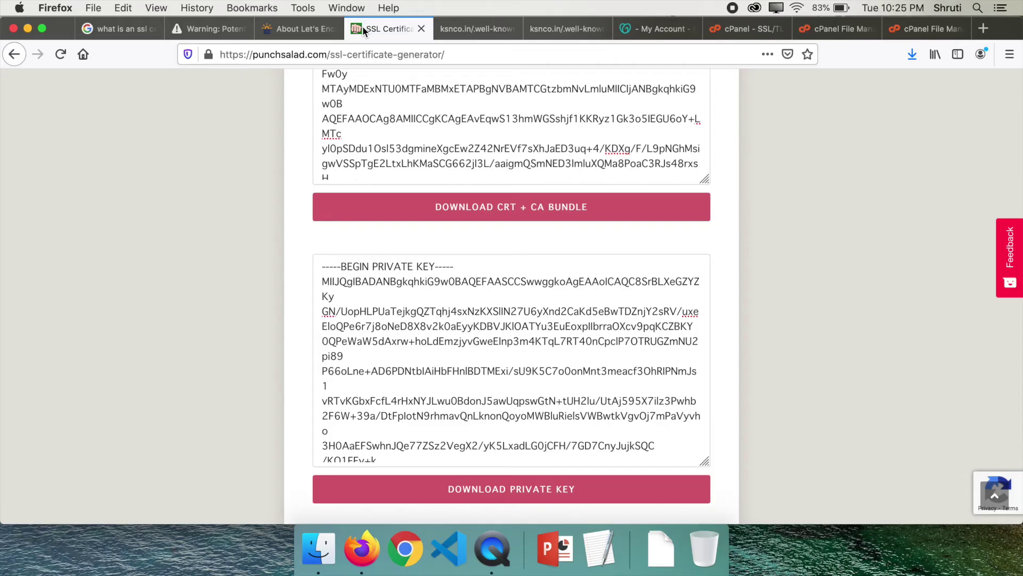
scroll(274, 219, "up", 5)
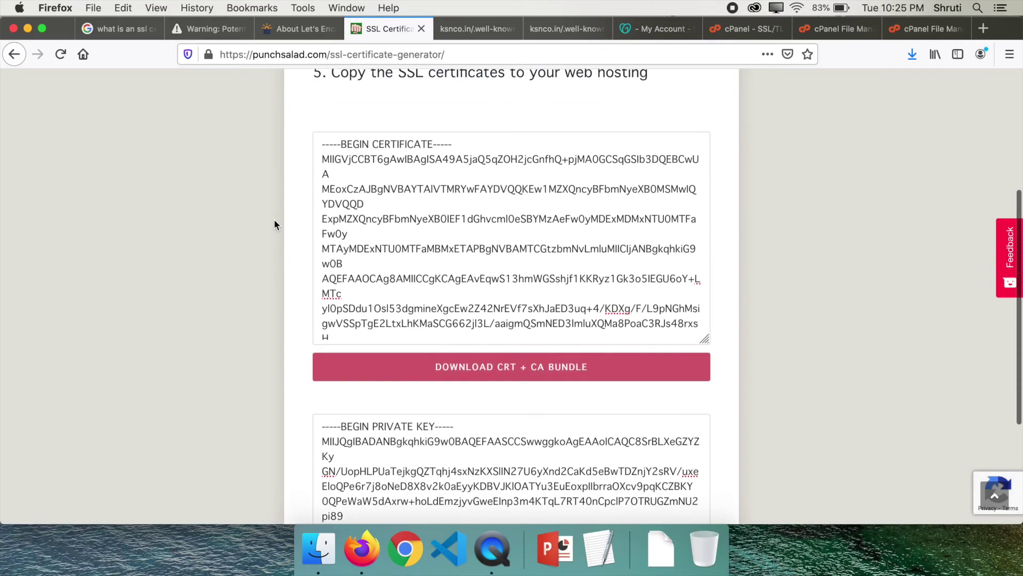
left_click_drag(322, 151, 454, 223)
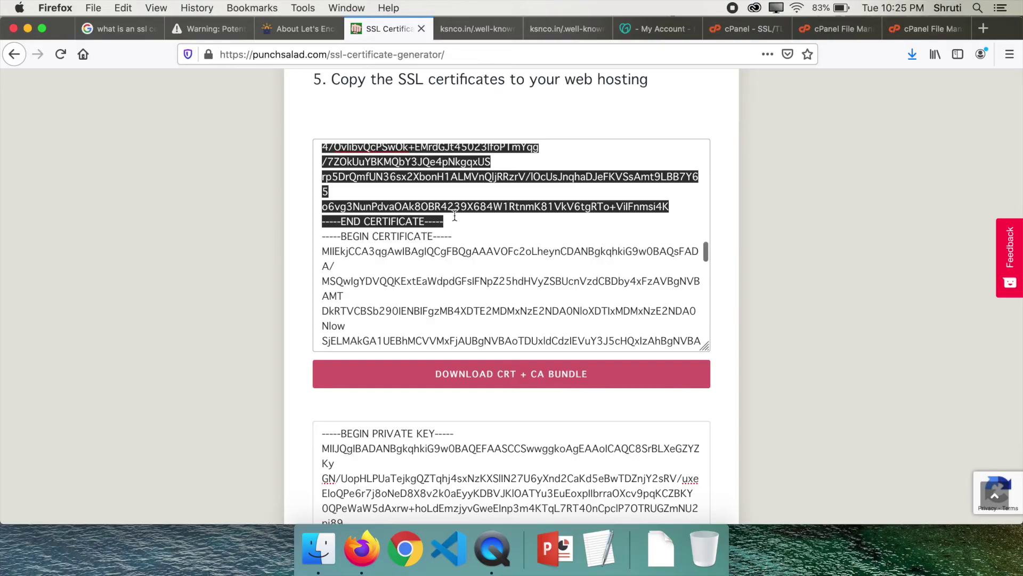
key("super+c")
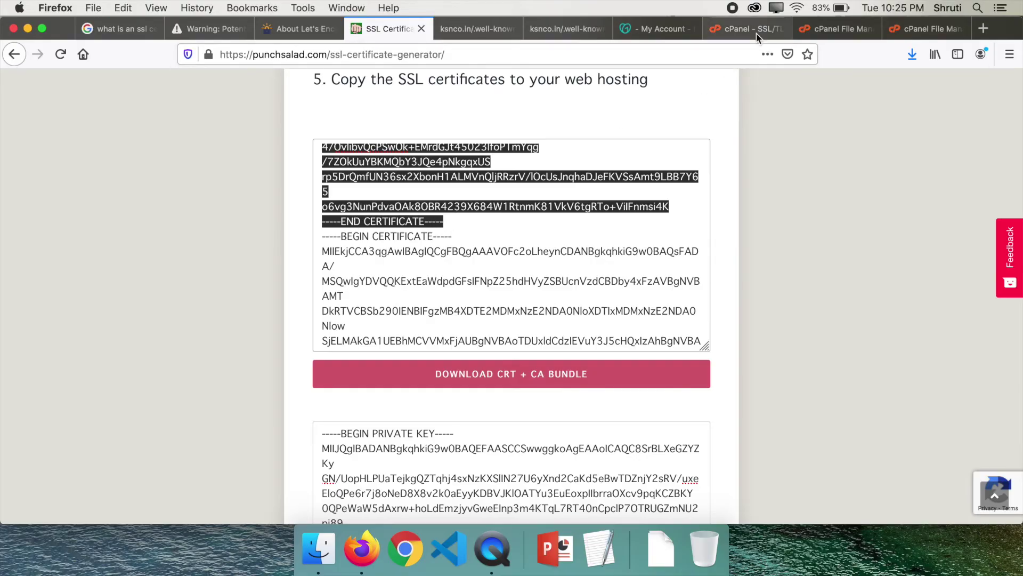
left_click(751, 26)
left_click(218, 351)
key("super+v")
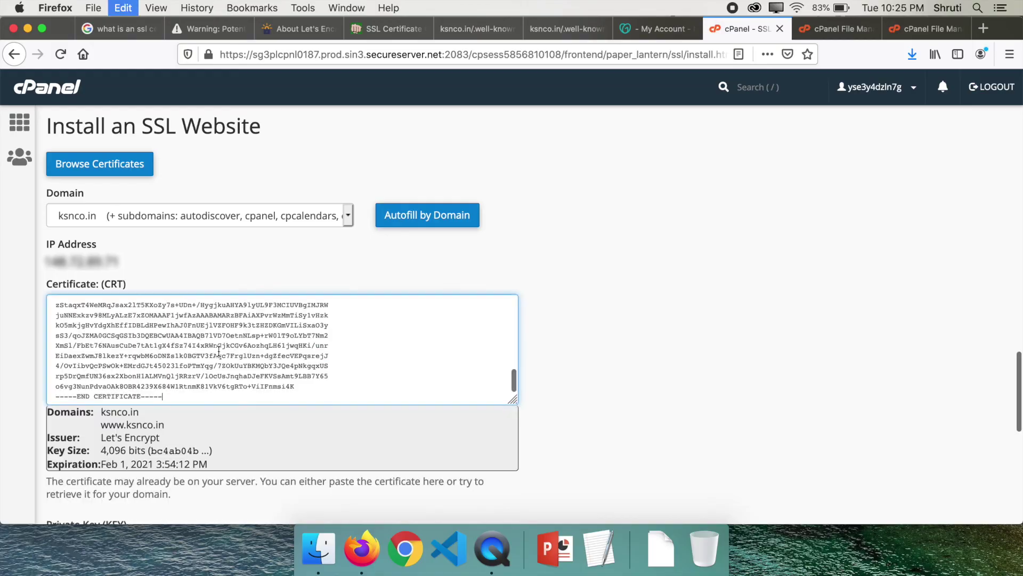
left_click(607, 387)
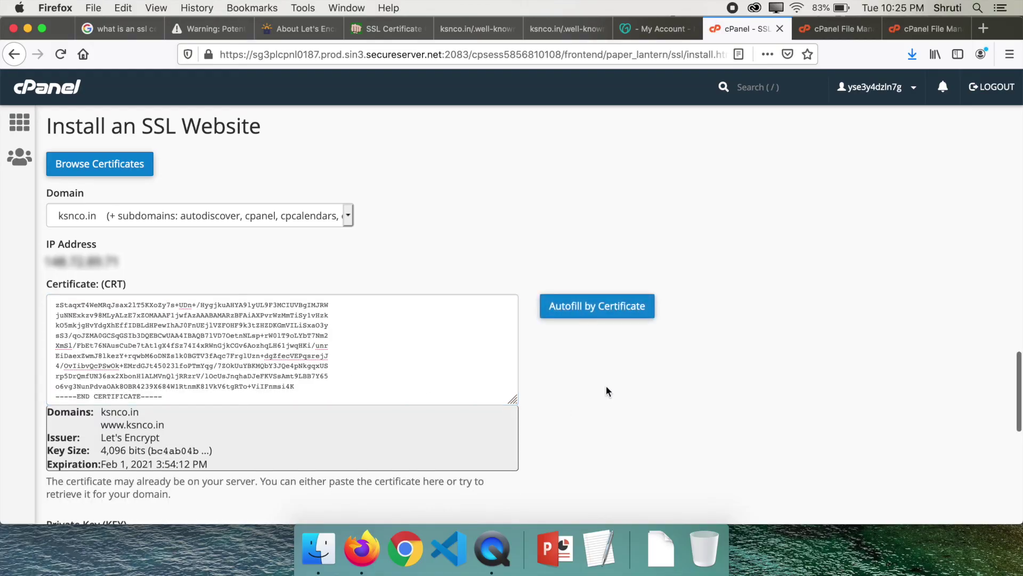
Step: Copy the CA bundle certificate from the PunchSalad generator
key("super+4")
left_click_drag(322, 221, 525, 345)
key("super+c")
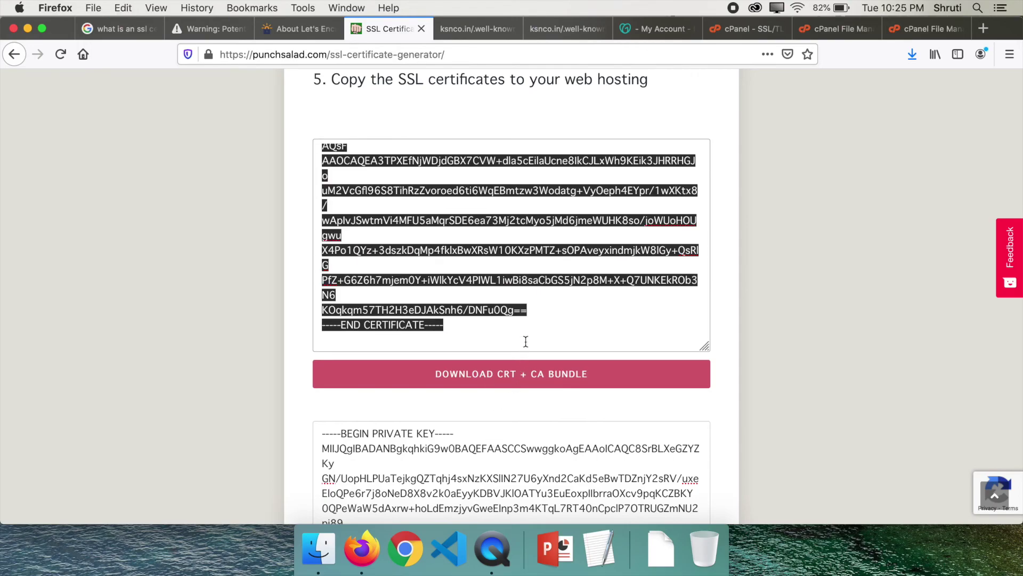
left_click(750, 30)
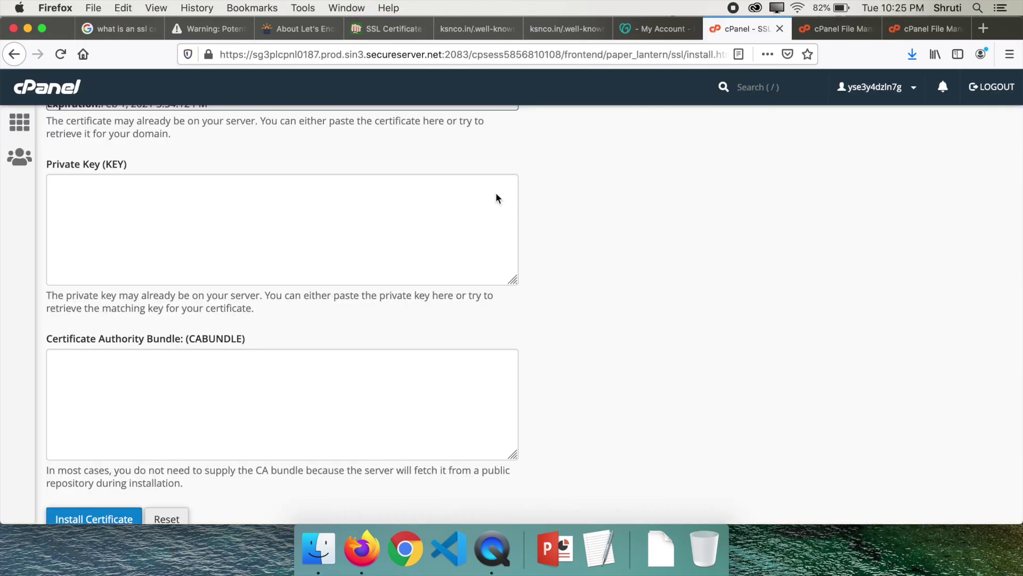
Step: Paste the CA bundle into the CABUNDLE field and copy the private key from PunchSalad
left_click(160, 390)
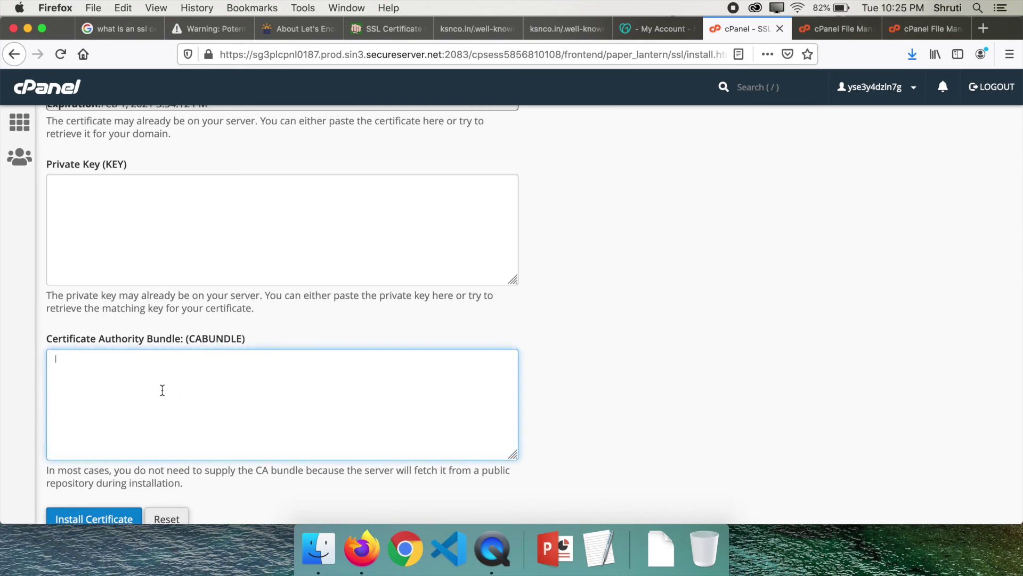
key("super+v")
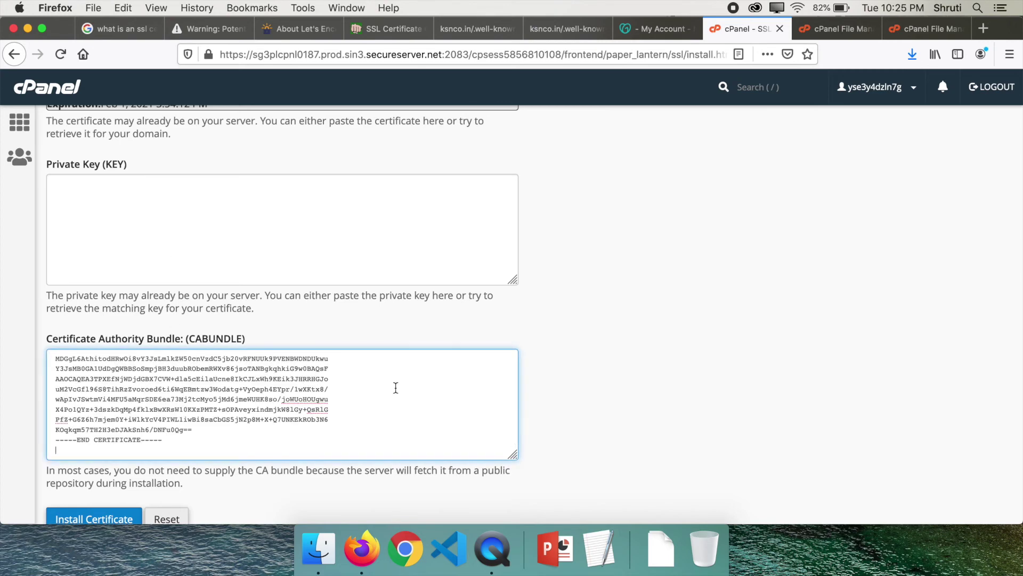
left_click(384, 28)
scroll(217, 376, "down", 5)
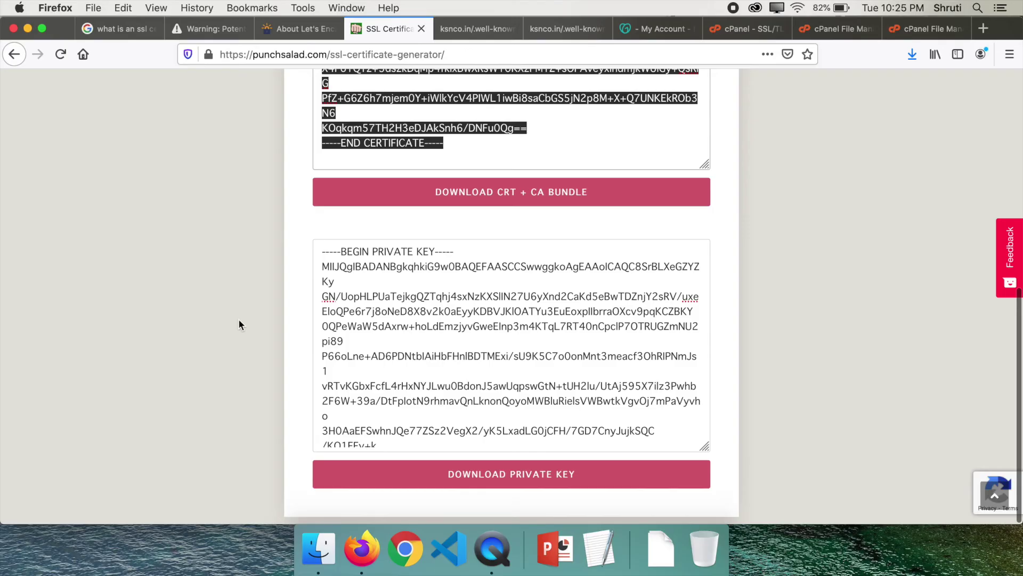
left_click(322, 252)
key("super+a")
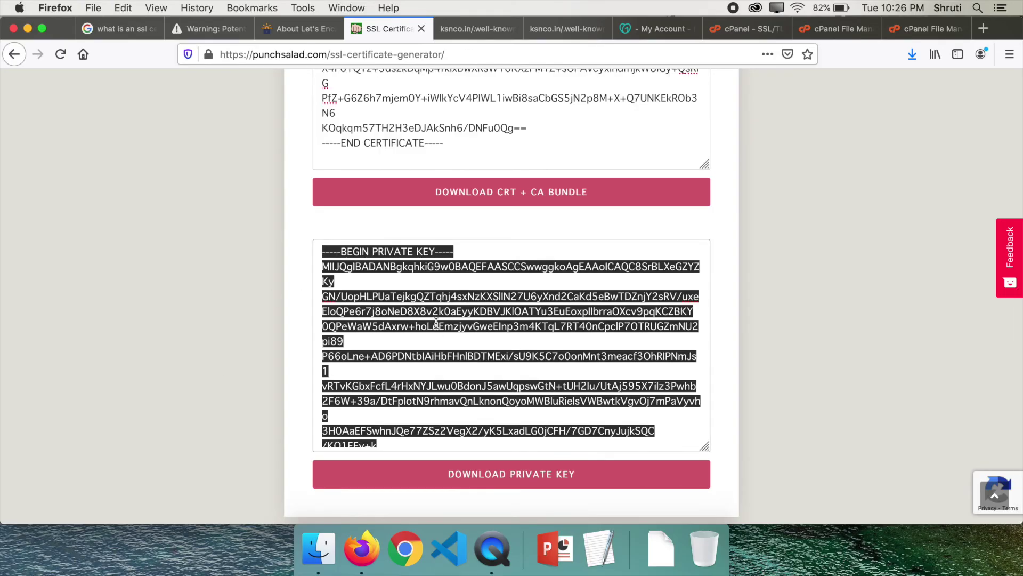
key("super+c")
Step: Paste the private key into the Private Key (KEY) field and install the certificate
left_click(747, 26)
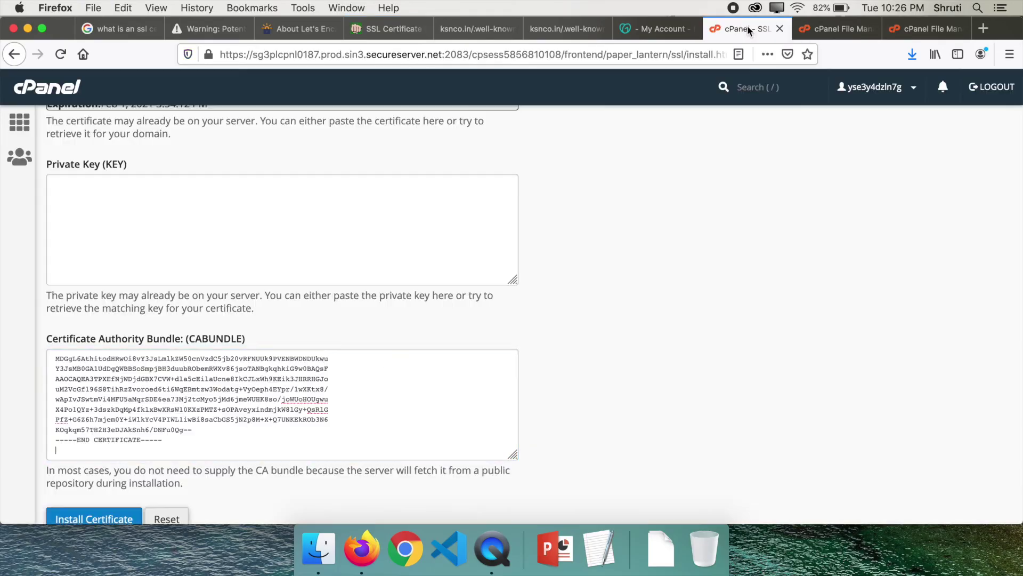
left_click(127, 189)
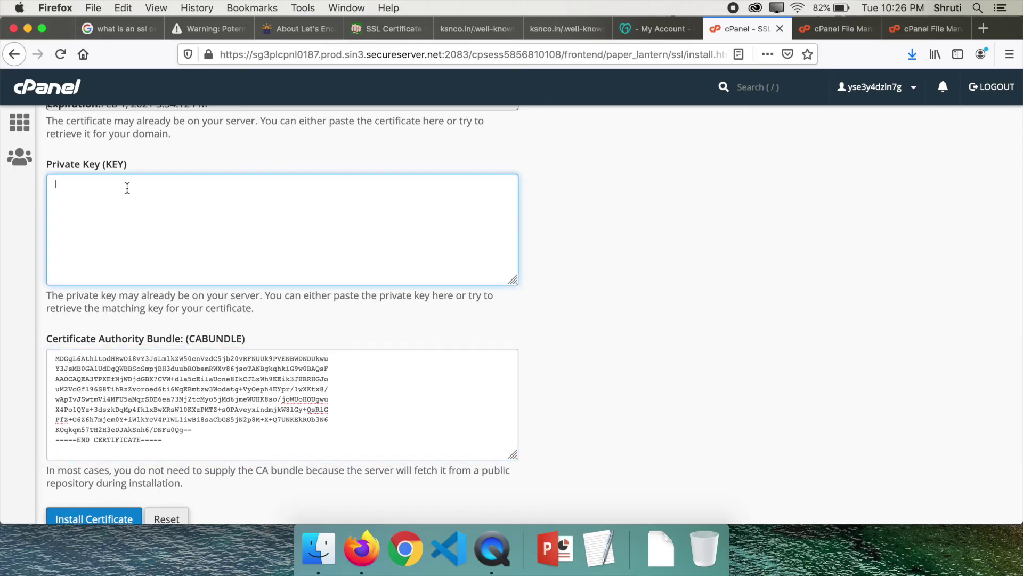
key("super+v")
left_click(566, 332)
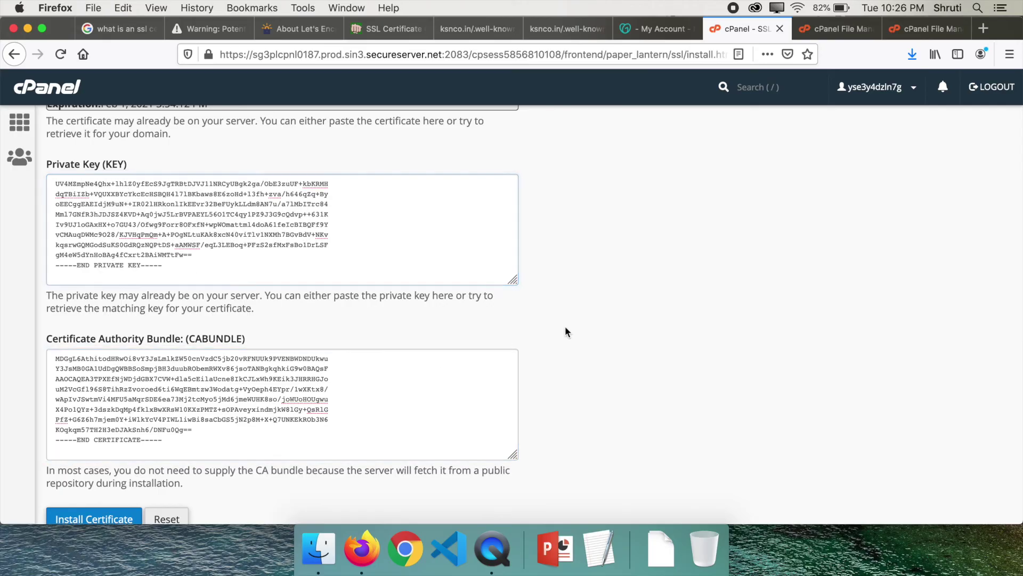
scroll(565, 332, "down", 2)
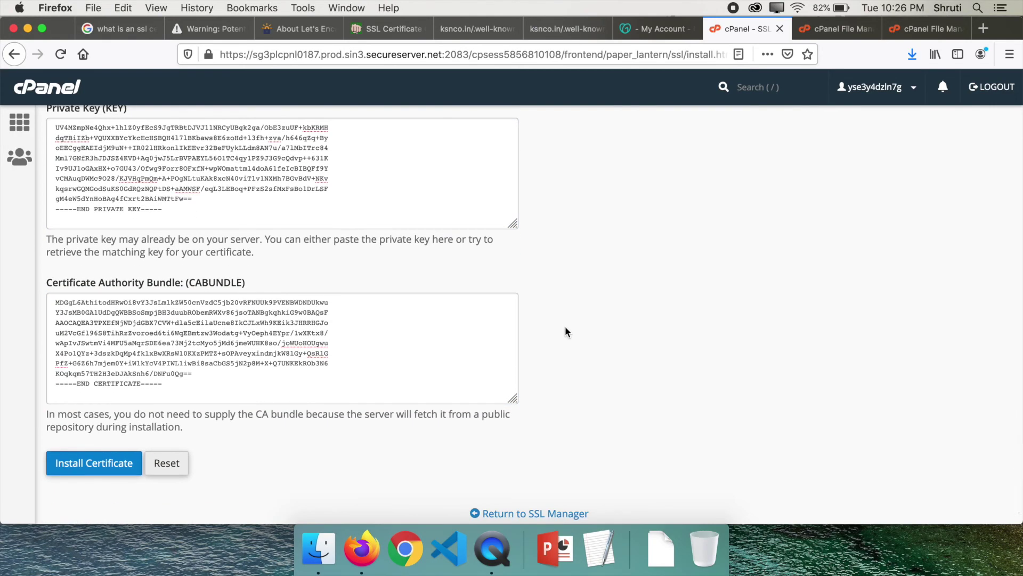
left_click(110, 469)
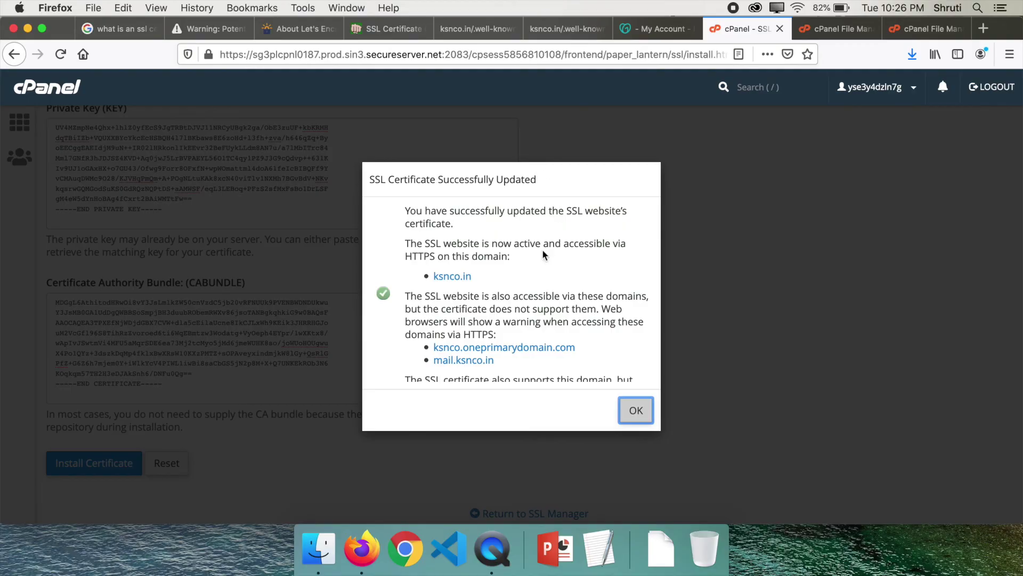
Step: Dismiss the 'SSL Certificate Successfully Updated' notice to reload the Manage SSL Hosts page
scroll(543, 251, "down", 3)
left_click(633, 412)
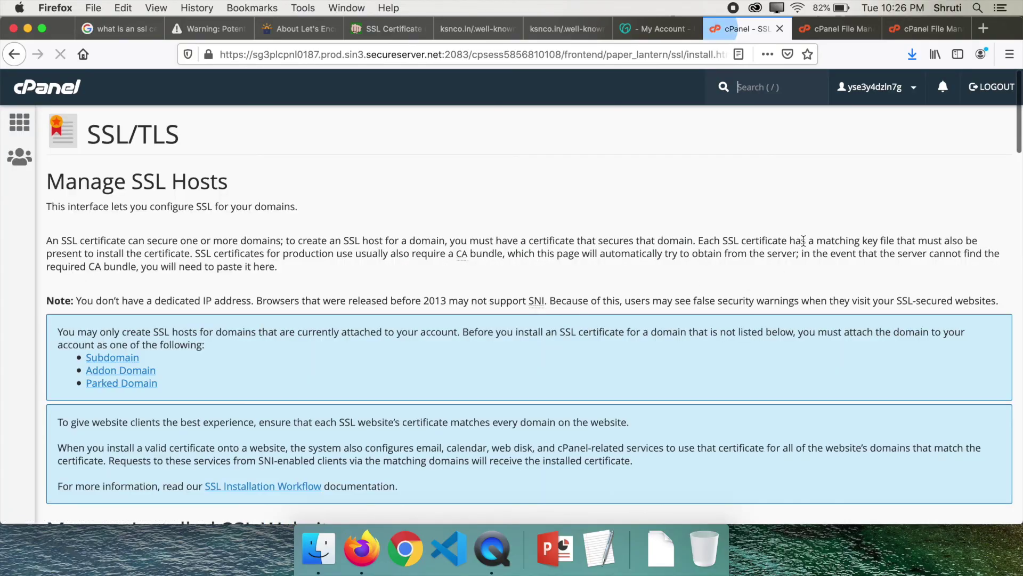
left_click(983, 29)
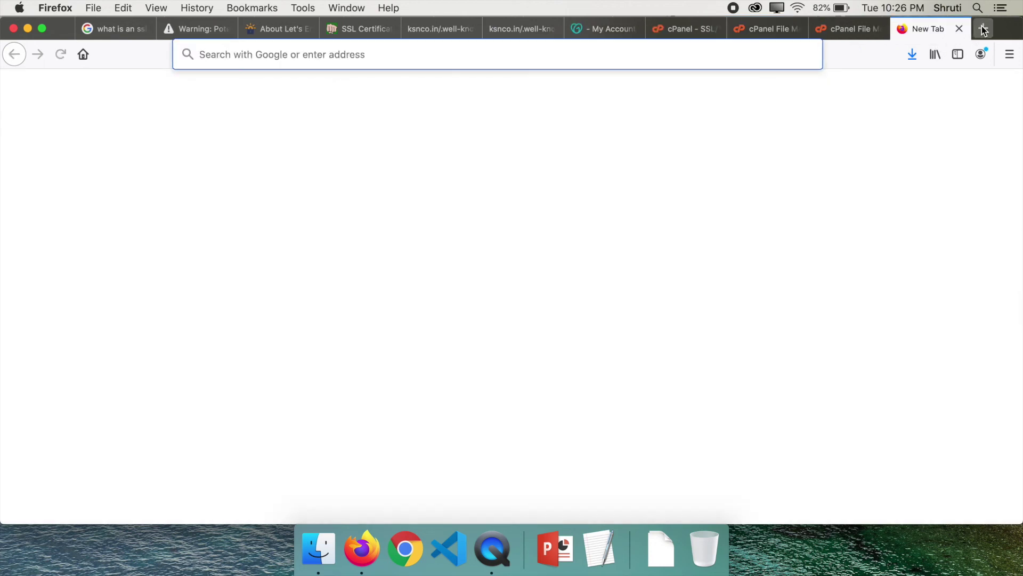
type("https://www.")
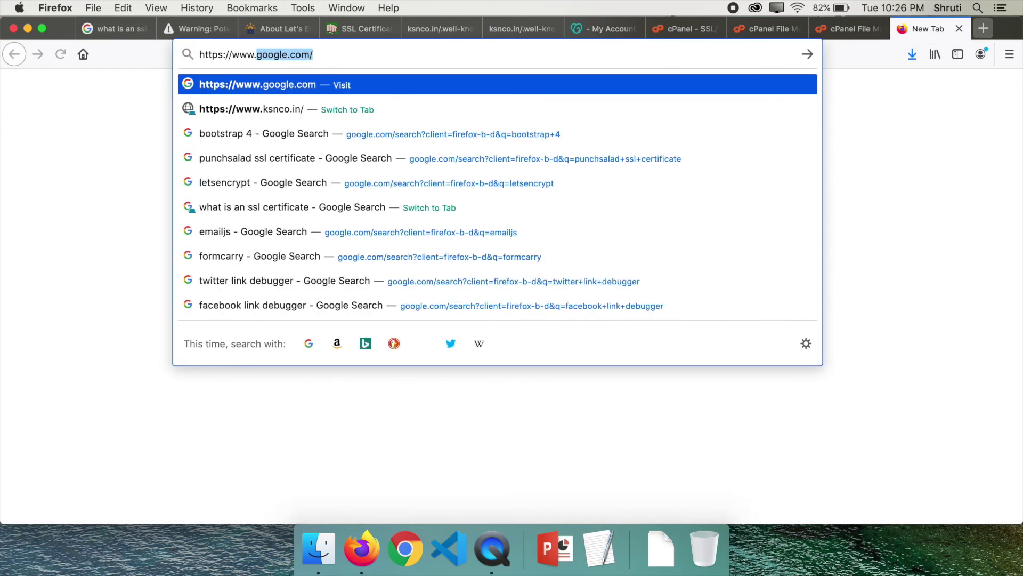
type("ksnco.in")
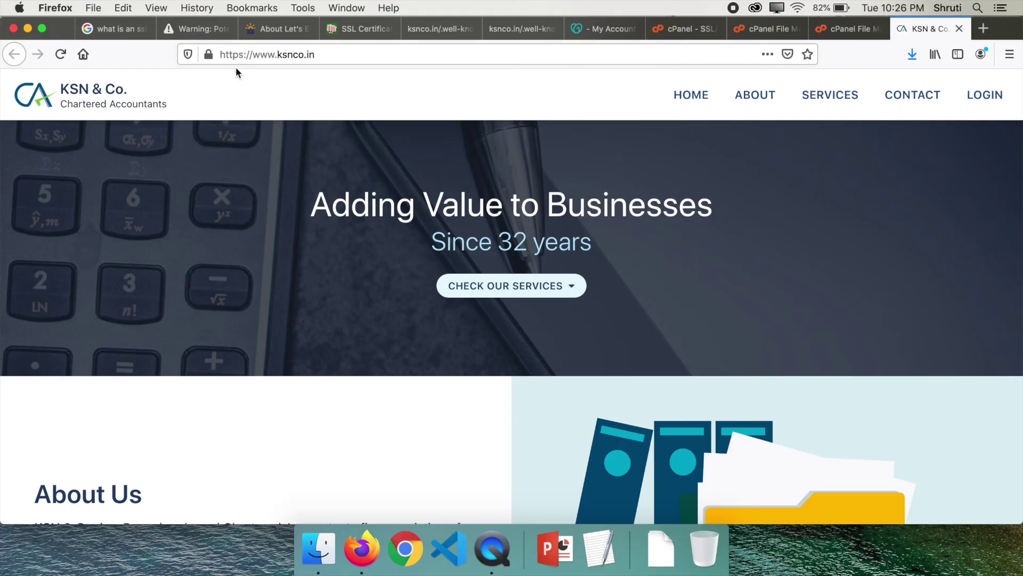
left_click(208, 55)
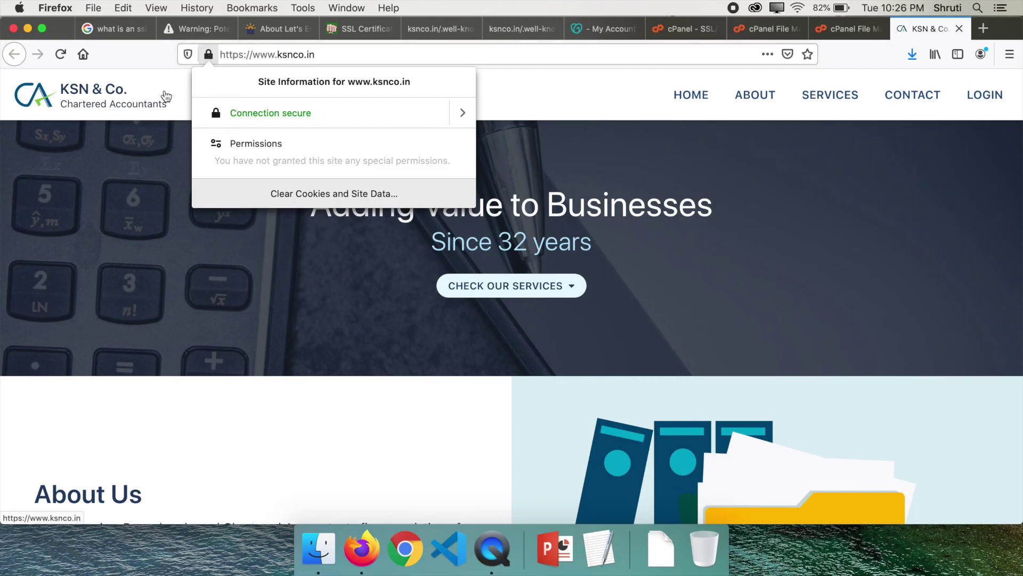
left_click(155, 63)
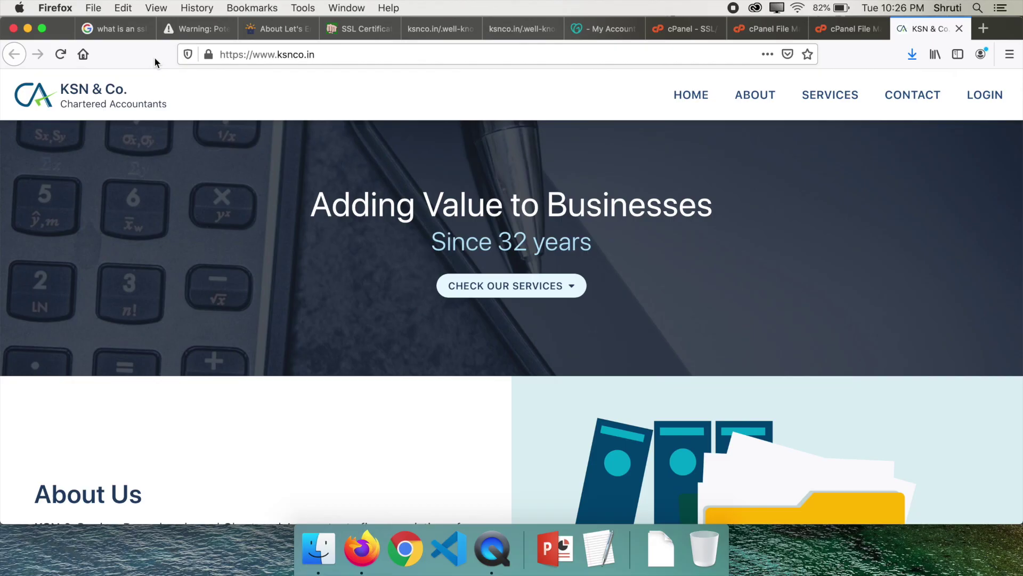